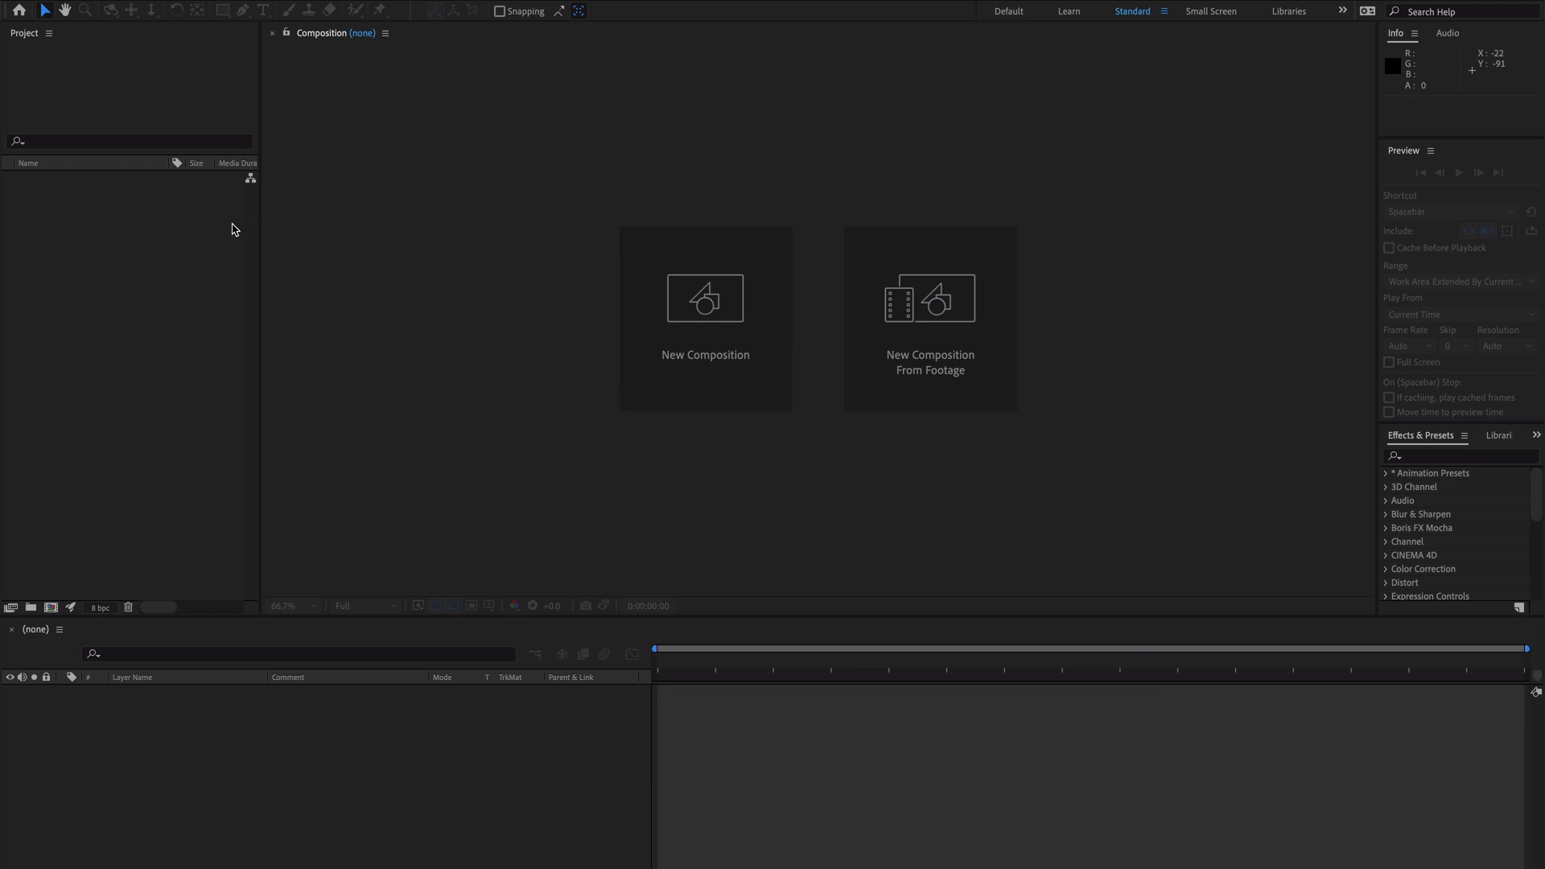
Step: Import the video clip pexels-cottonbro-7975425.mp4 from the Downloads folder
click(194, 268)
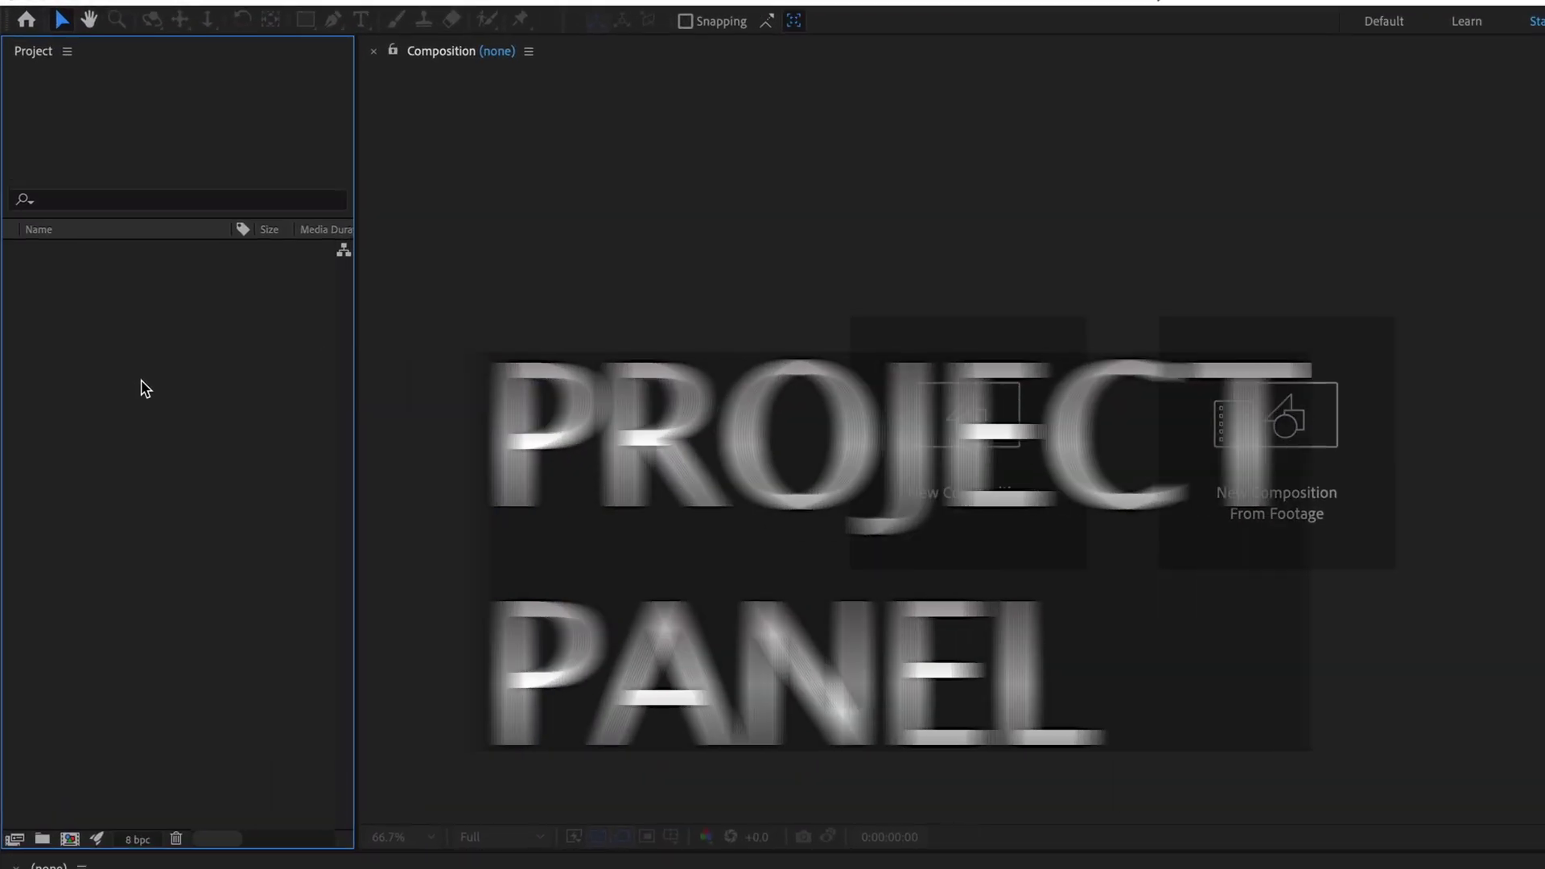
double_click(138, 378)
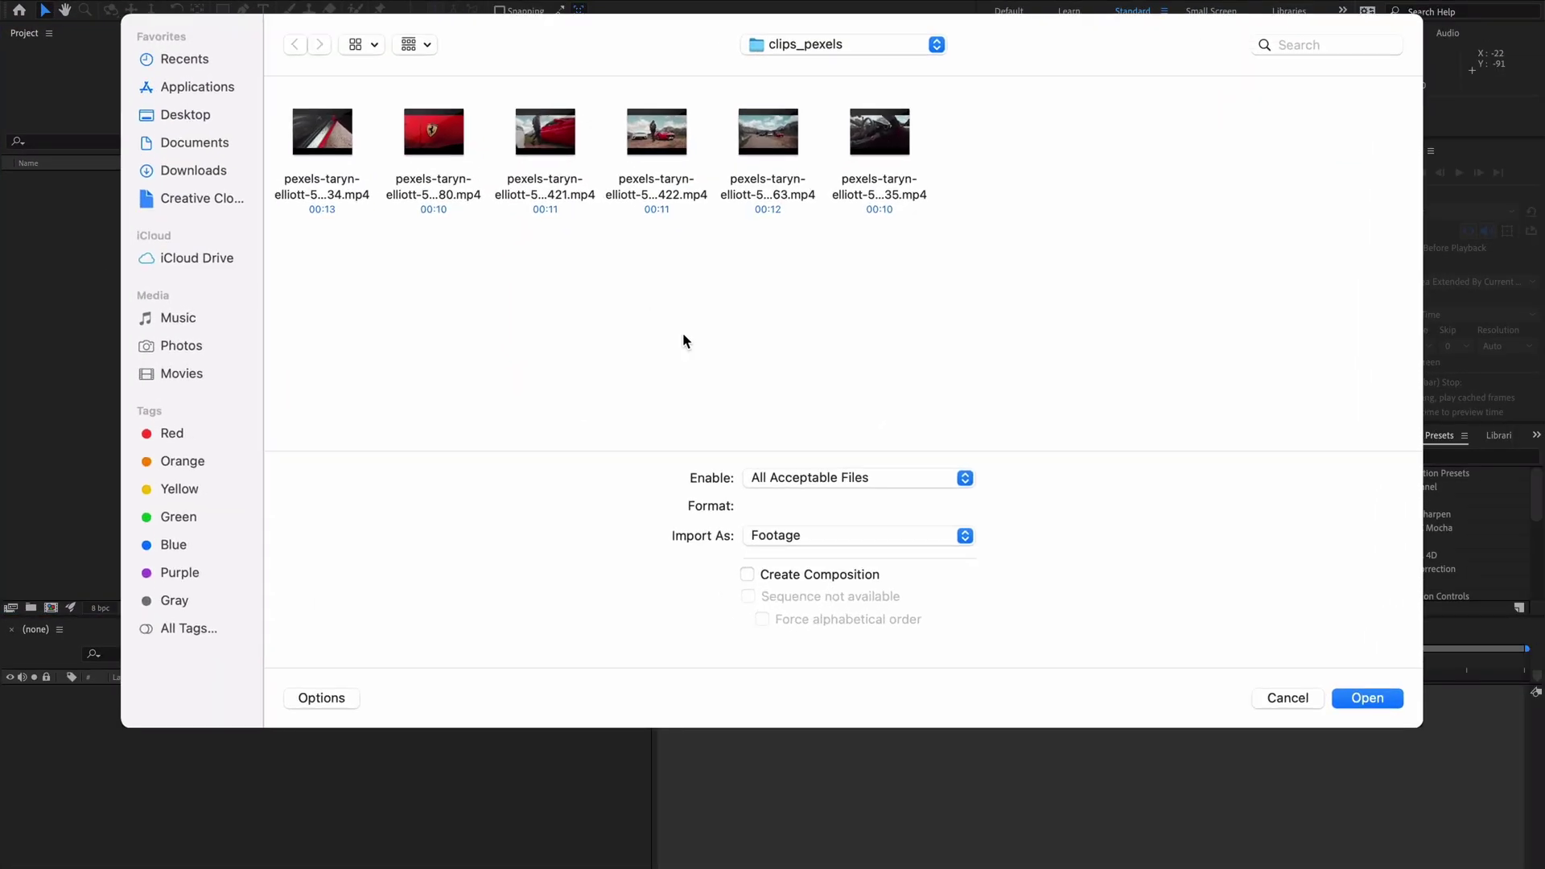
click(174, 172)
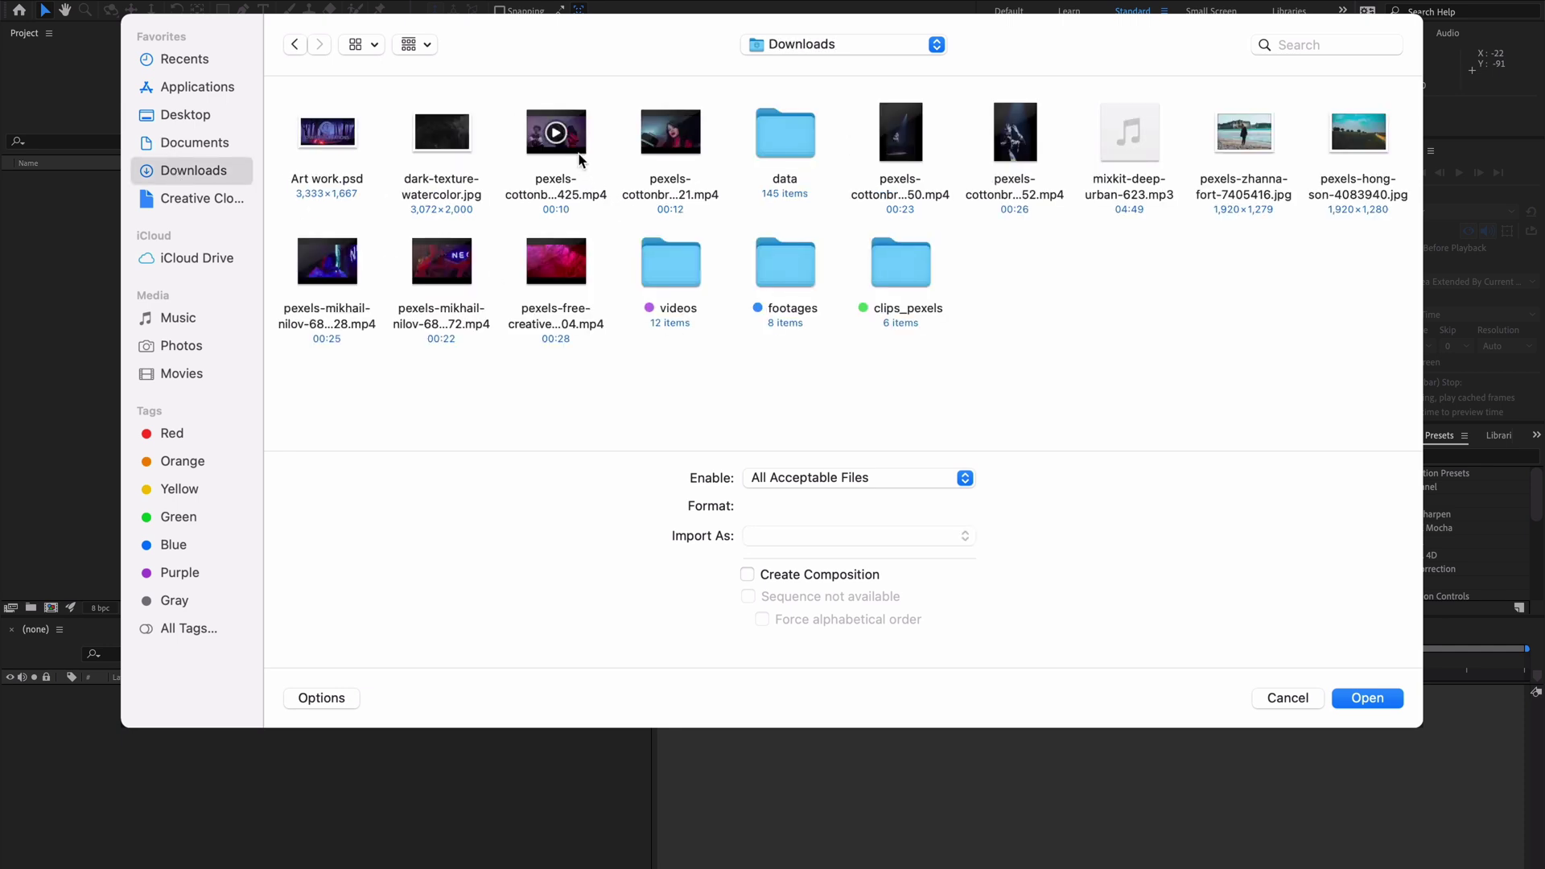
click(582, 143)
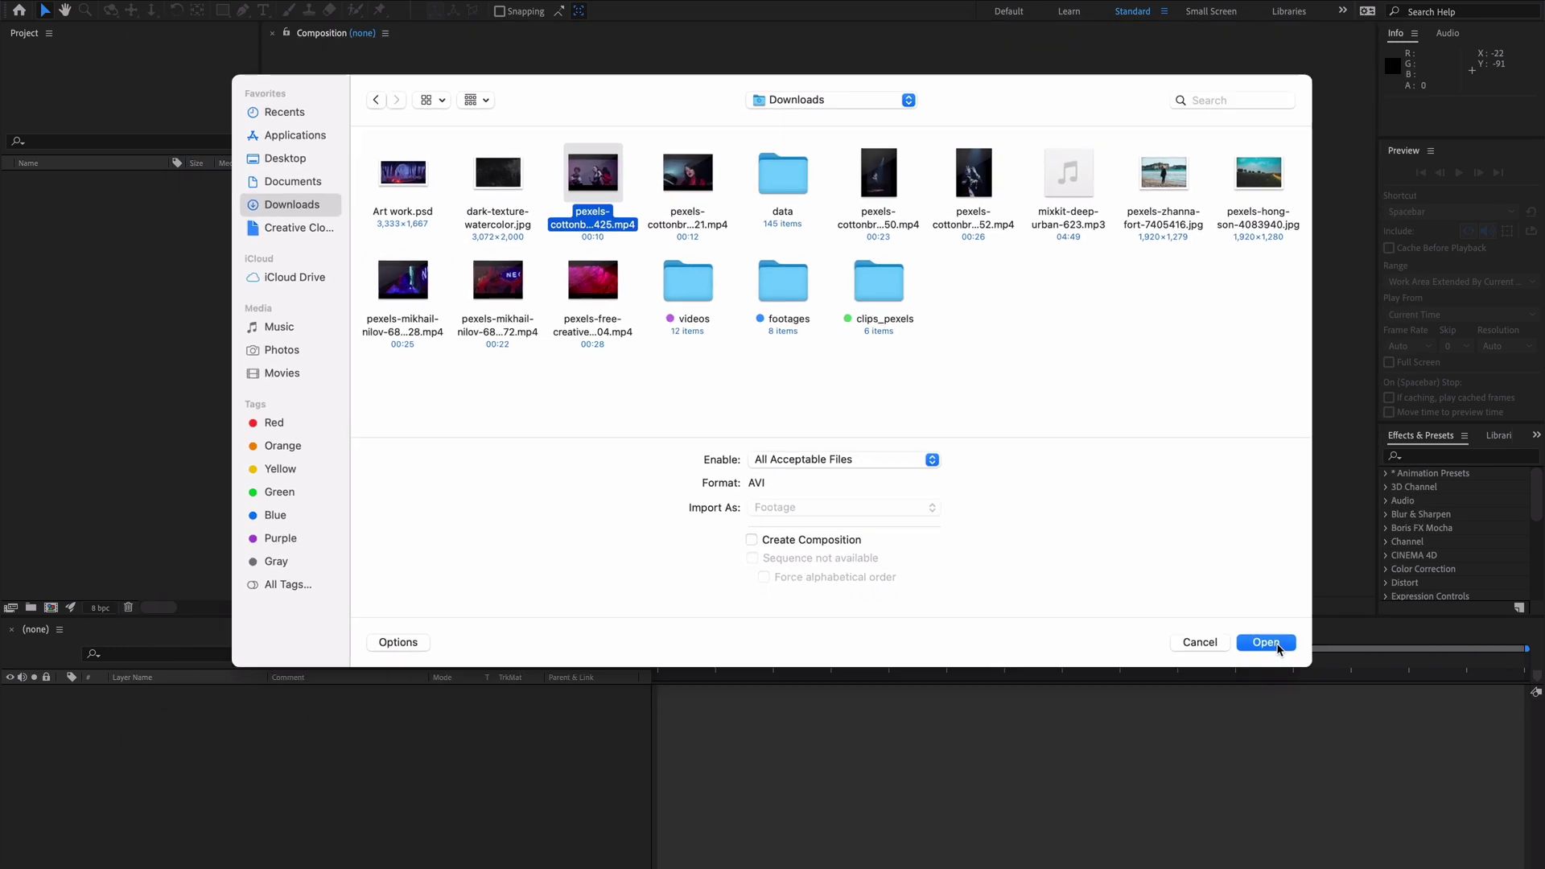
click(1278, 647)
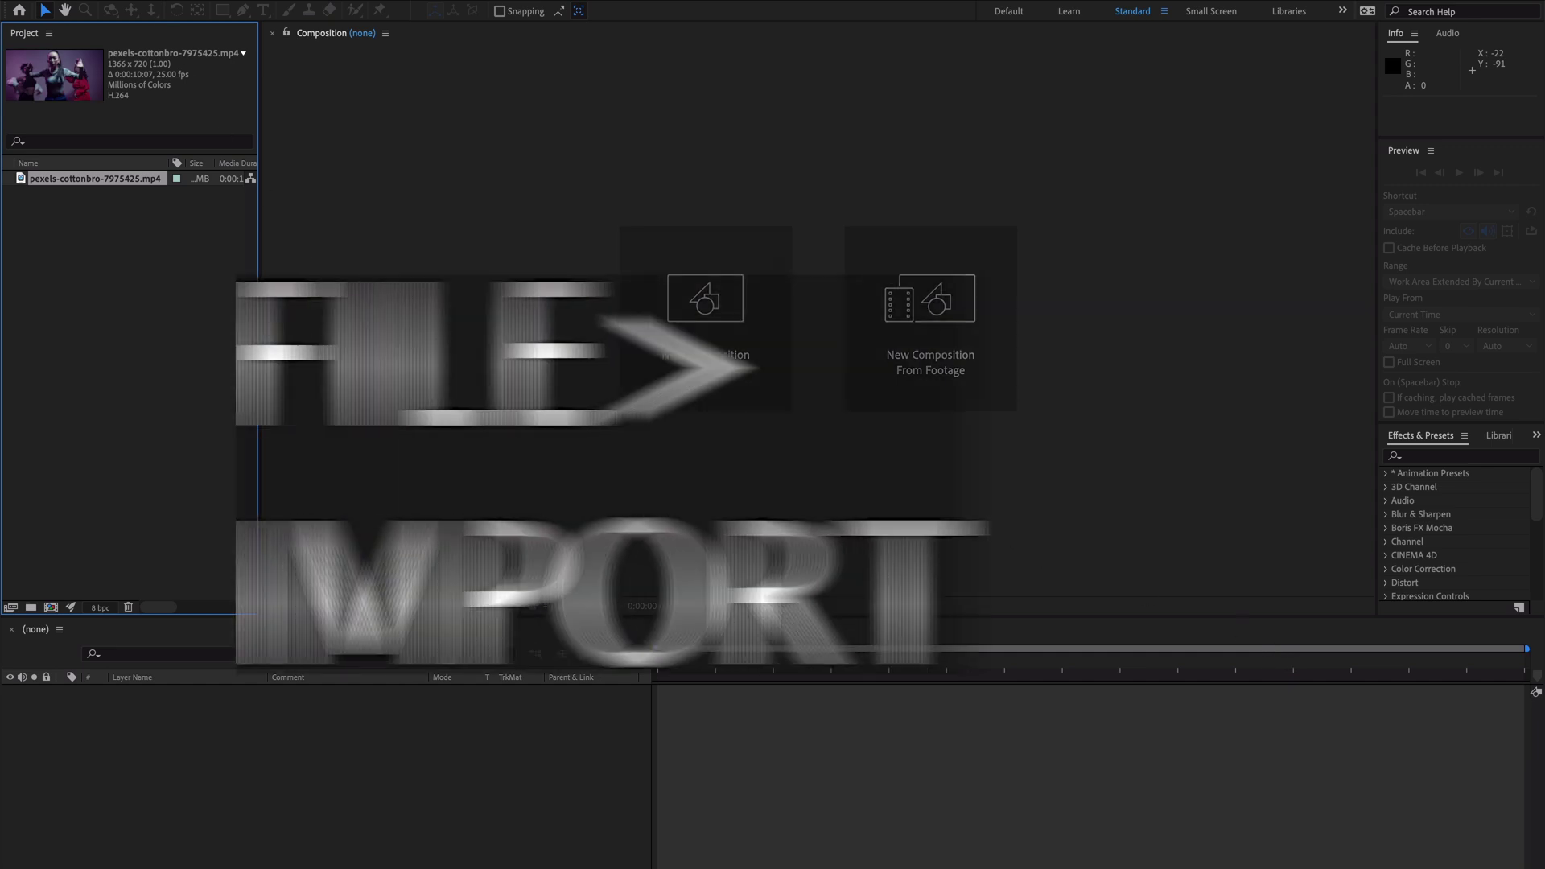
Step: Import the photo pexels-zhanna-fort-7405416.jpg through File > Import > File
click(141, 4)
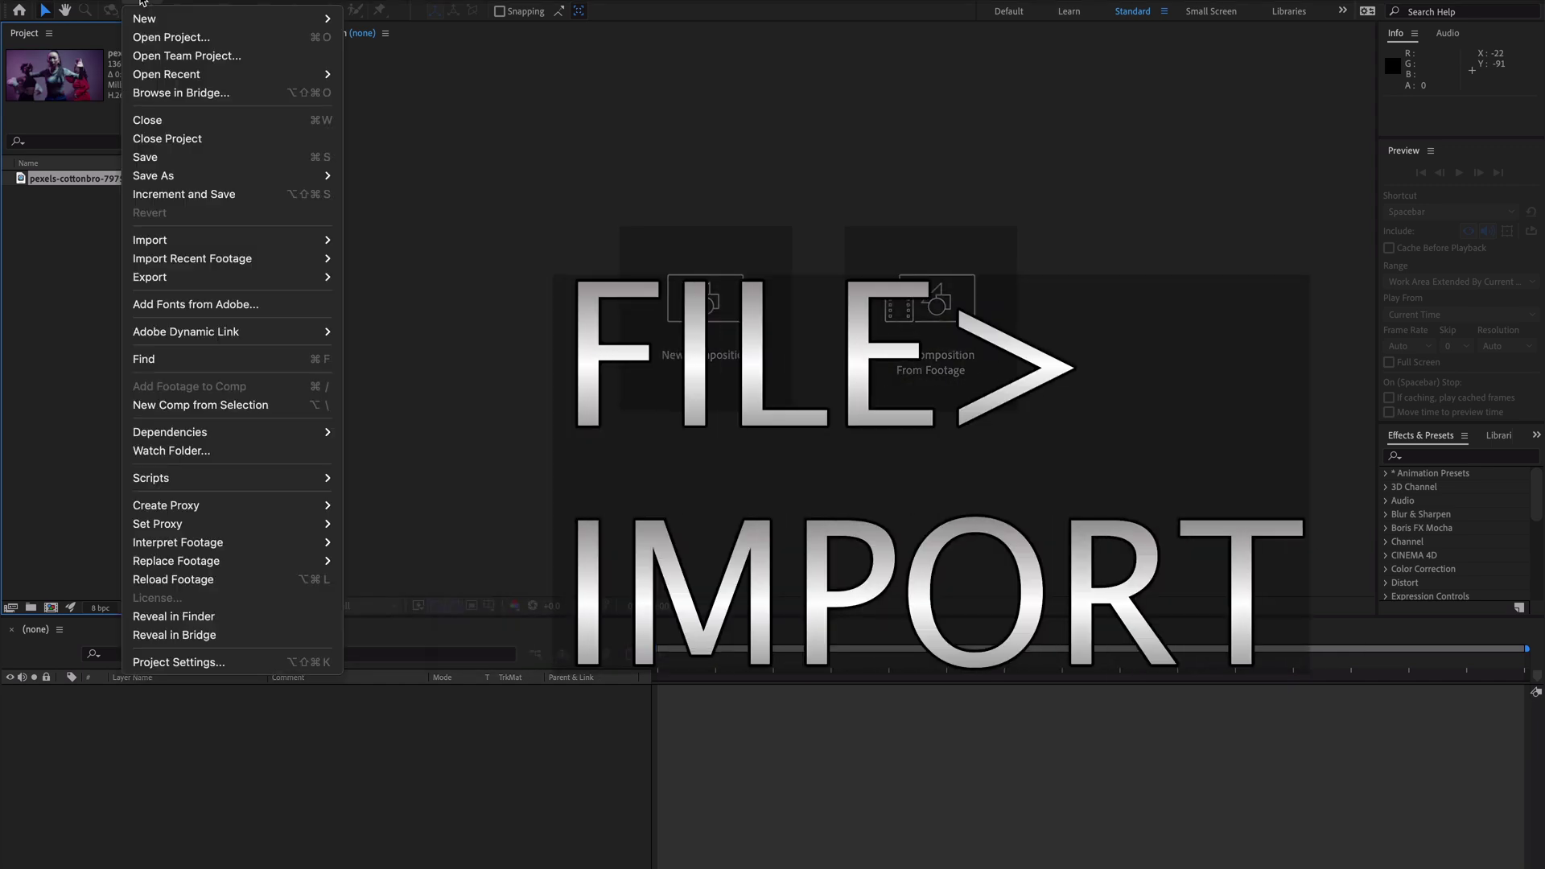
mouse_move(251, 388)
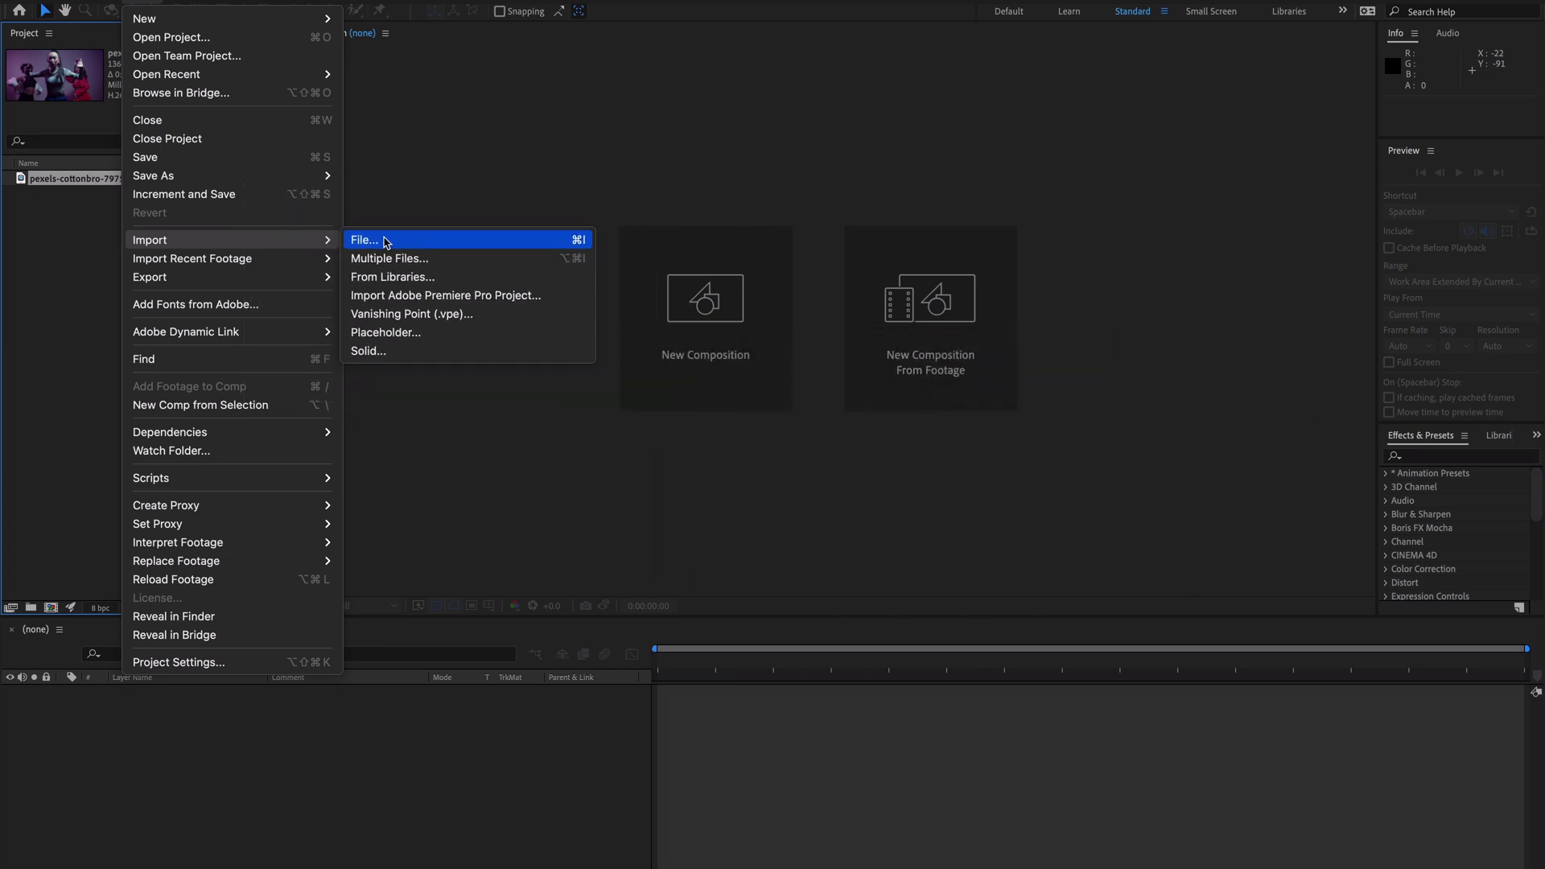
click(383, 235)
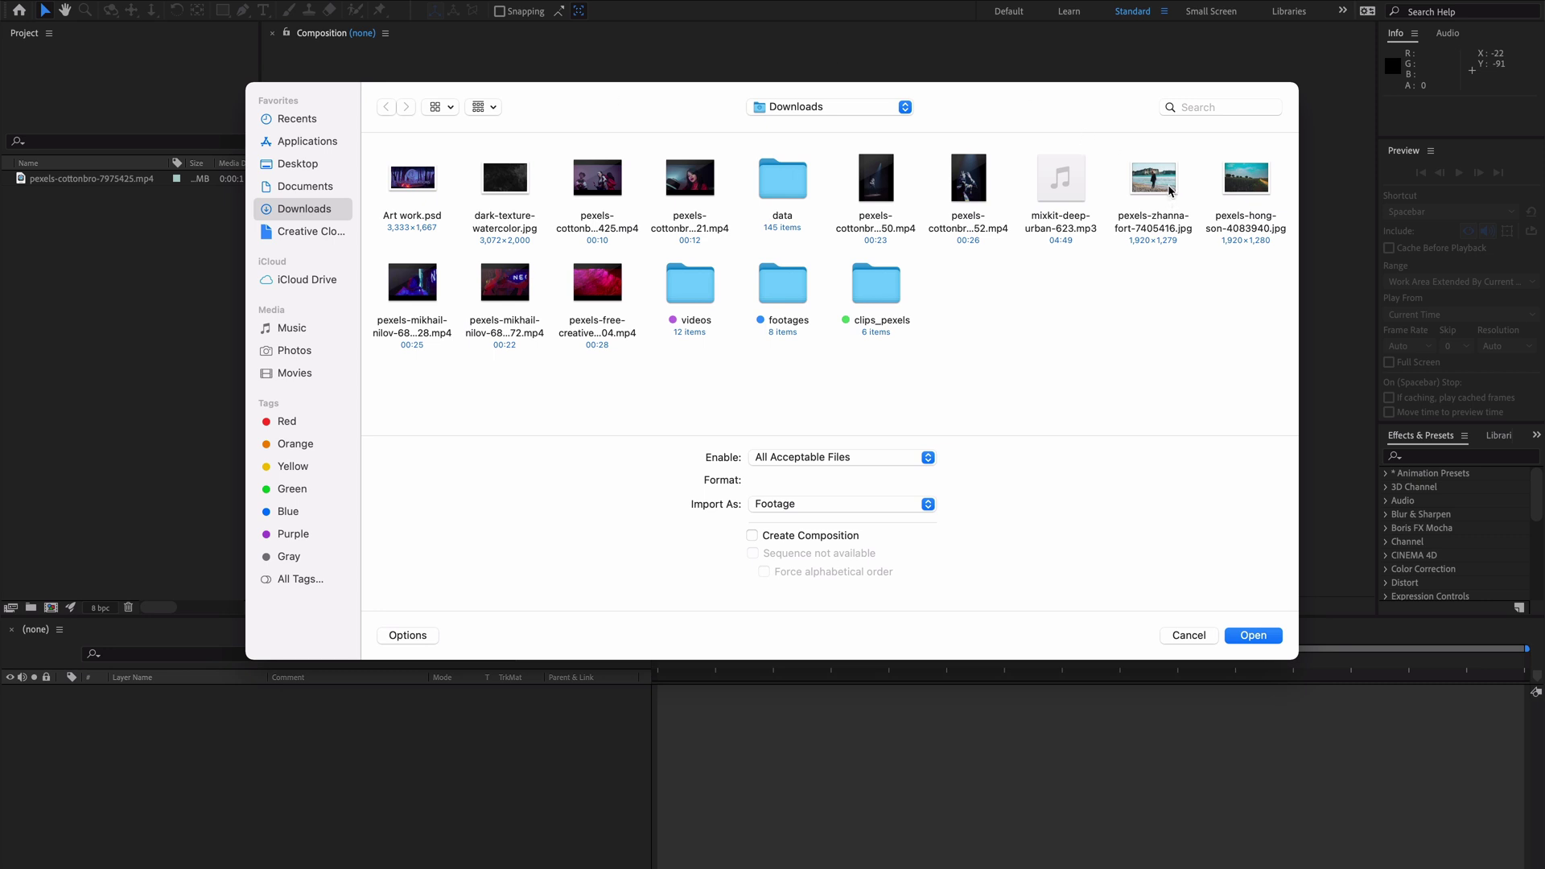
key(Escape)
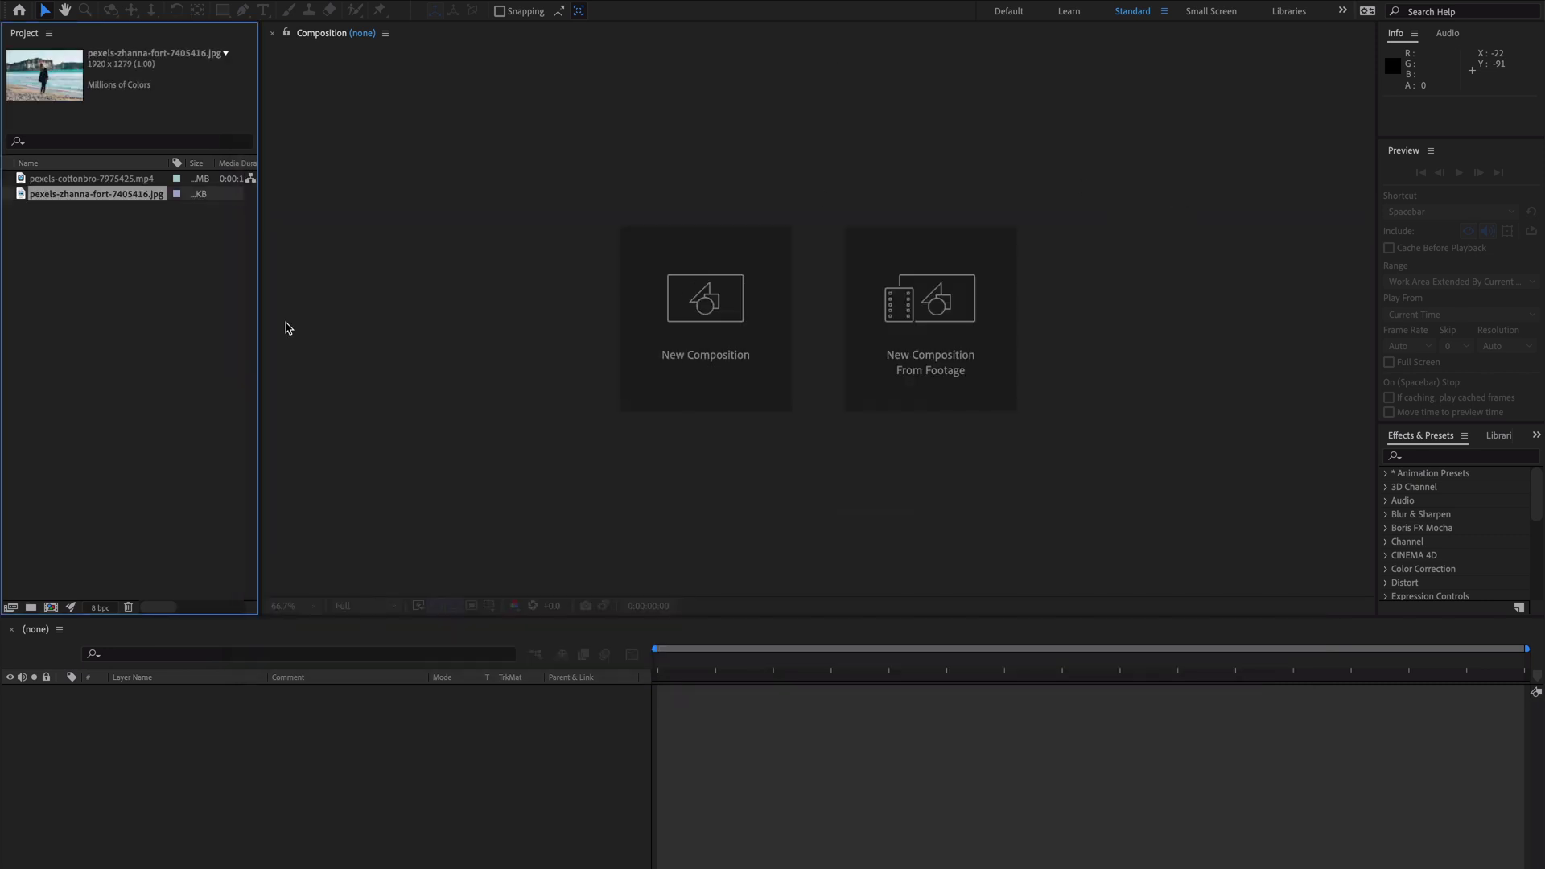
Step: Import pexels-hong-son-4083940.jpg and dark-texture-watercolor.jpg, then cancel the extra import dialog
double_click(53, 256)
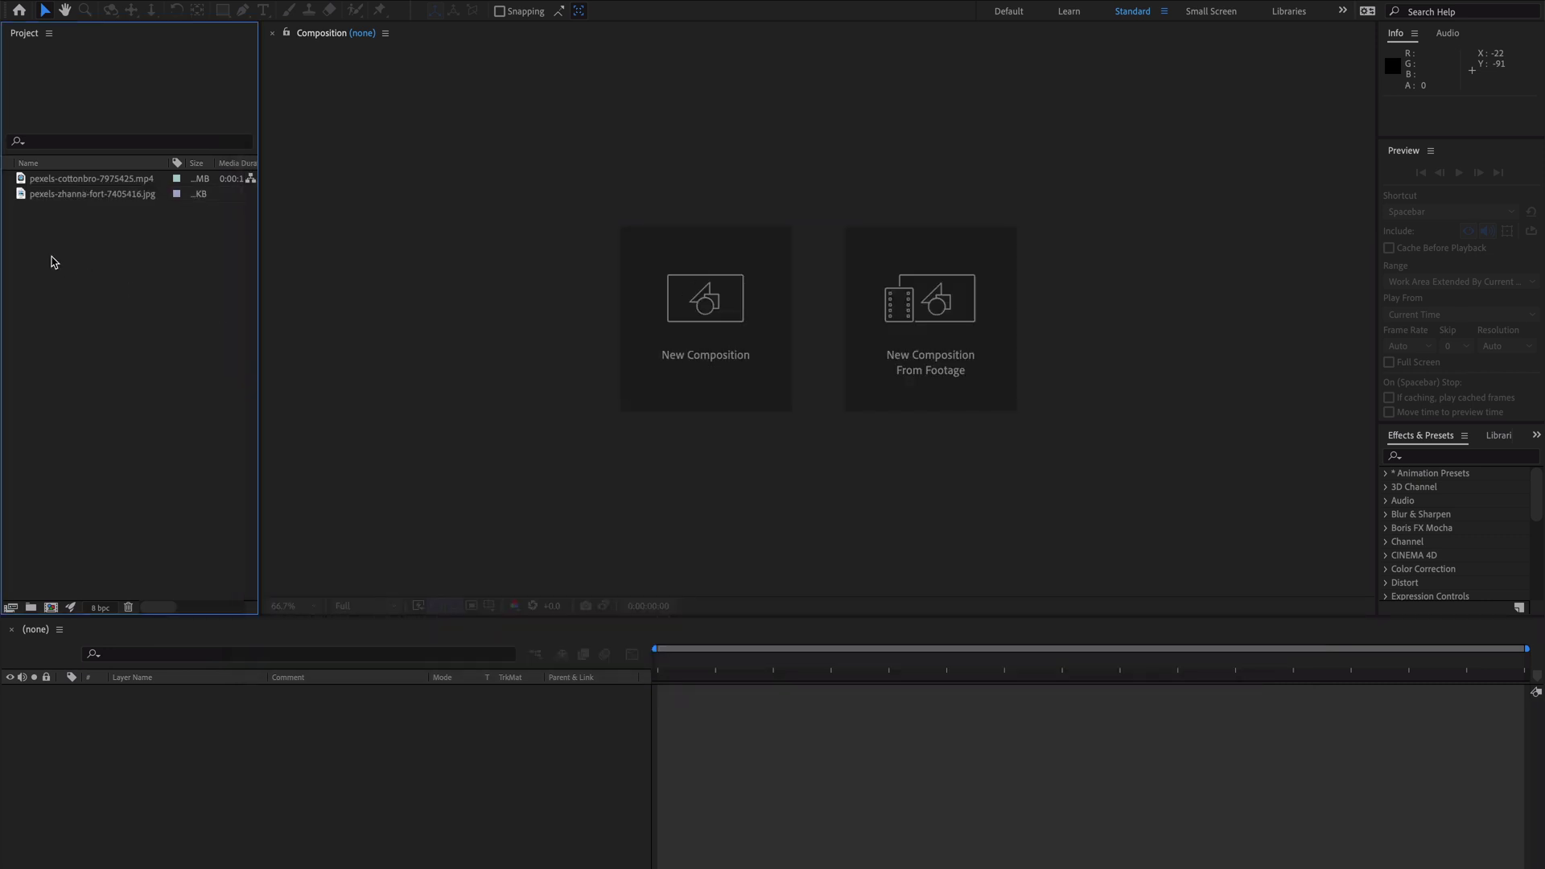
double_click(1246, 193)
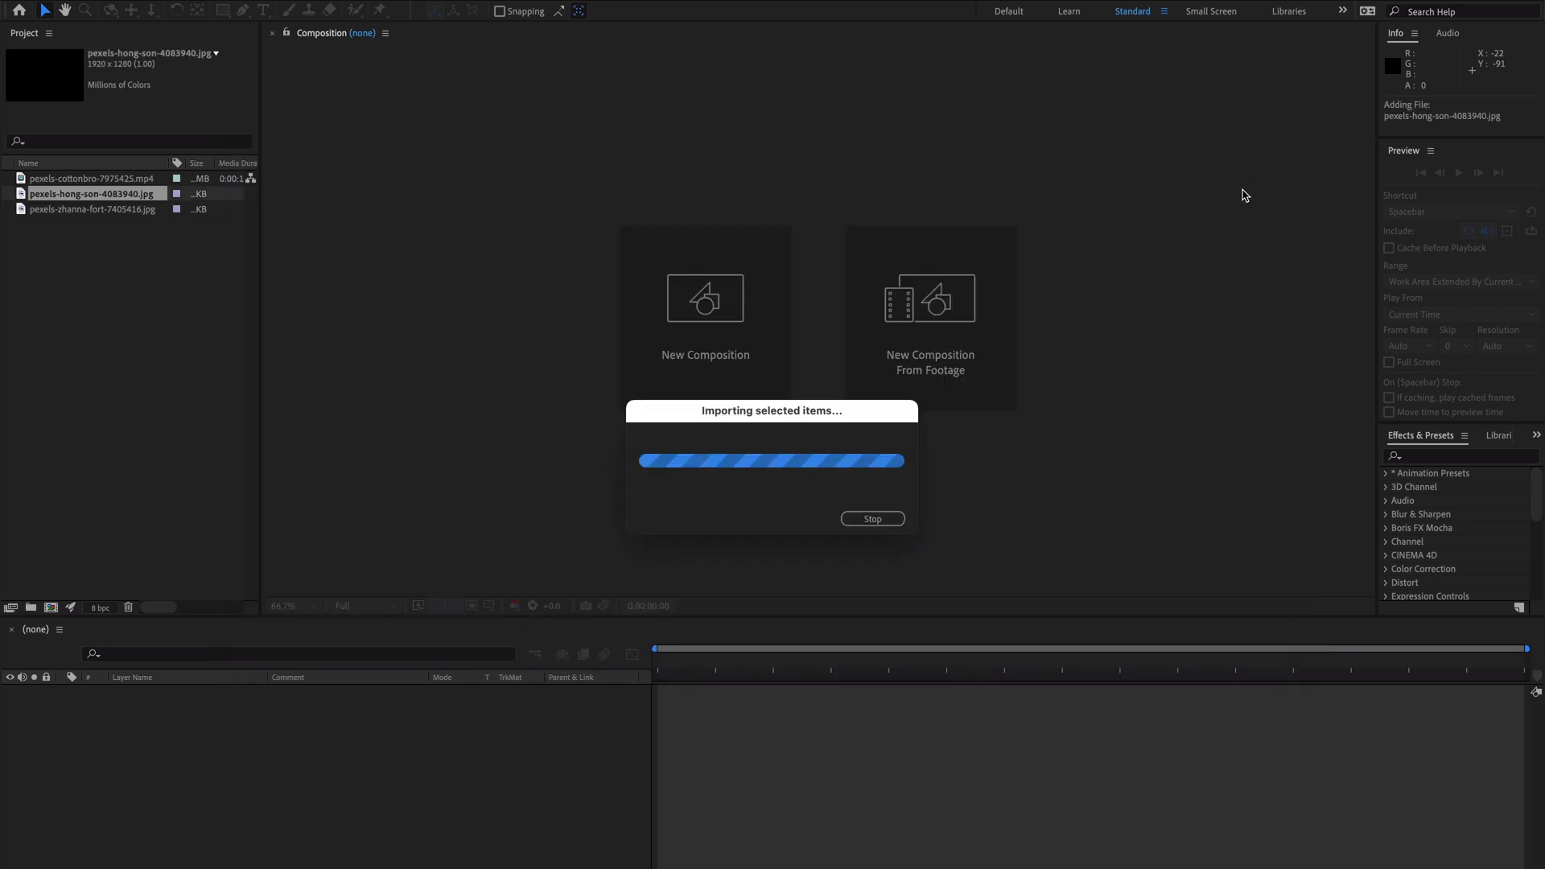
double_click(84, 290)
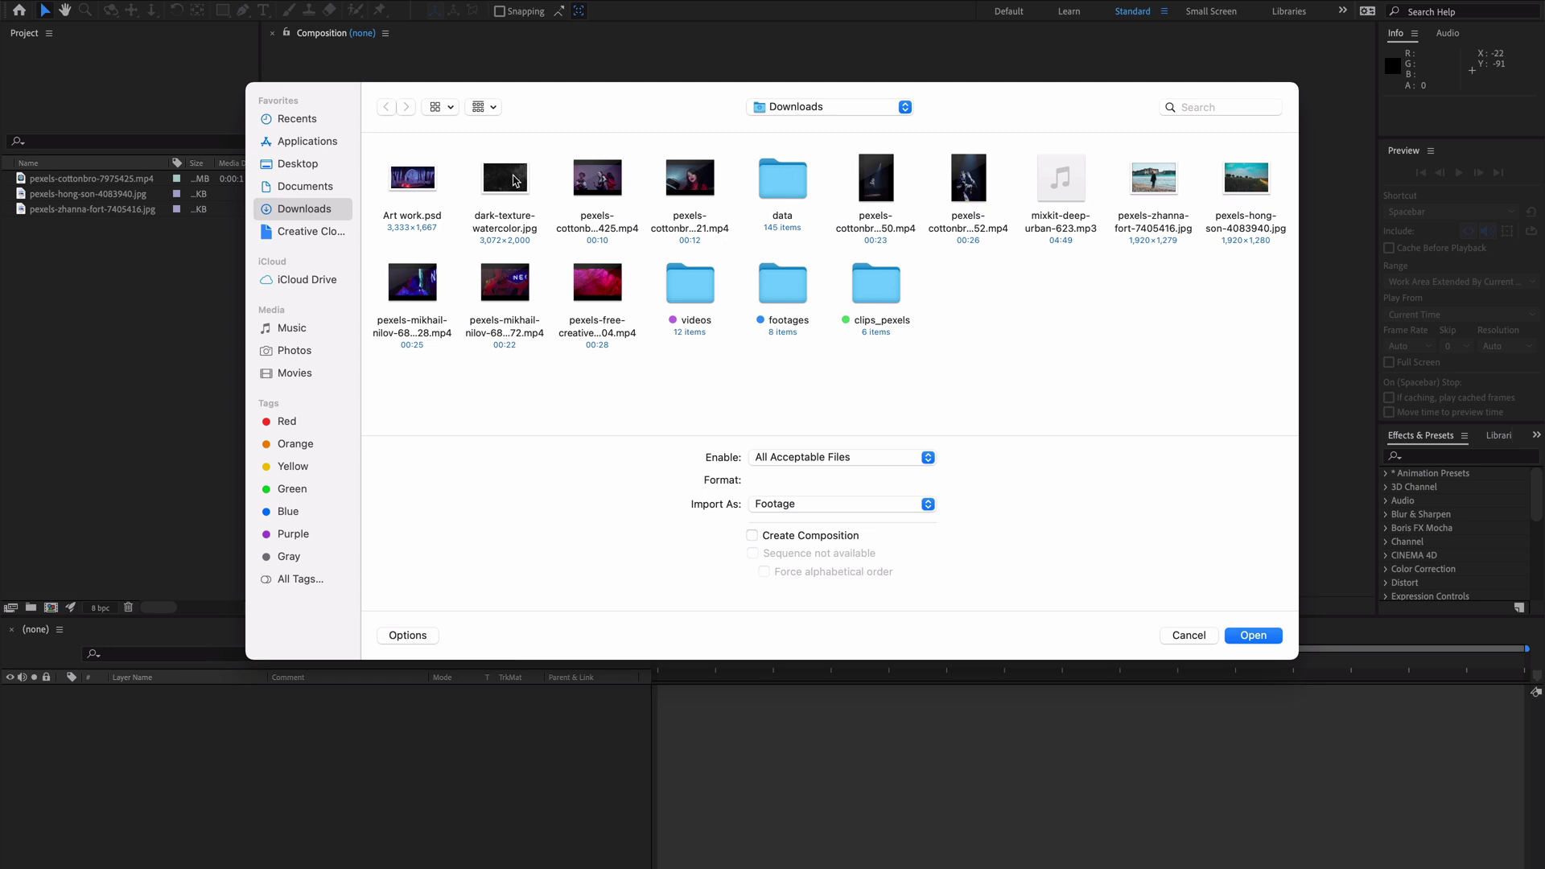
double_click(516, 185)
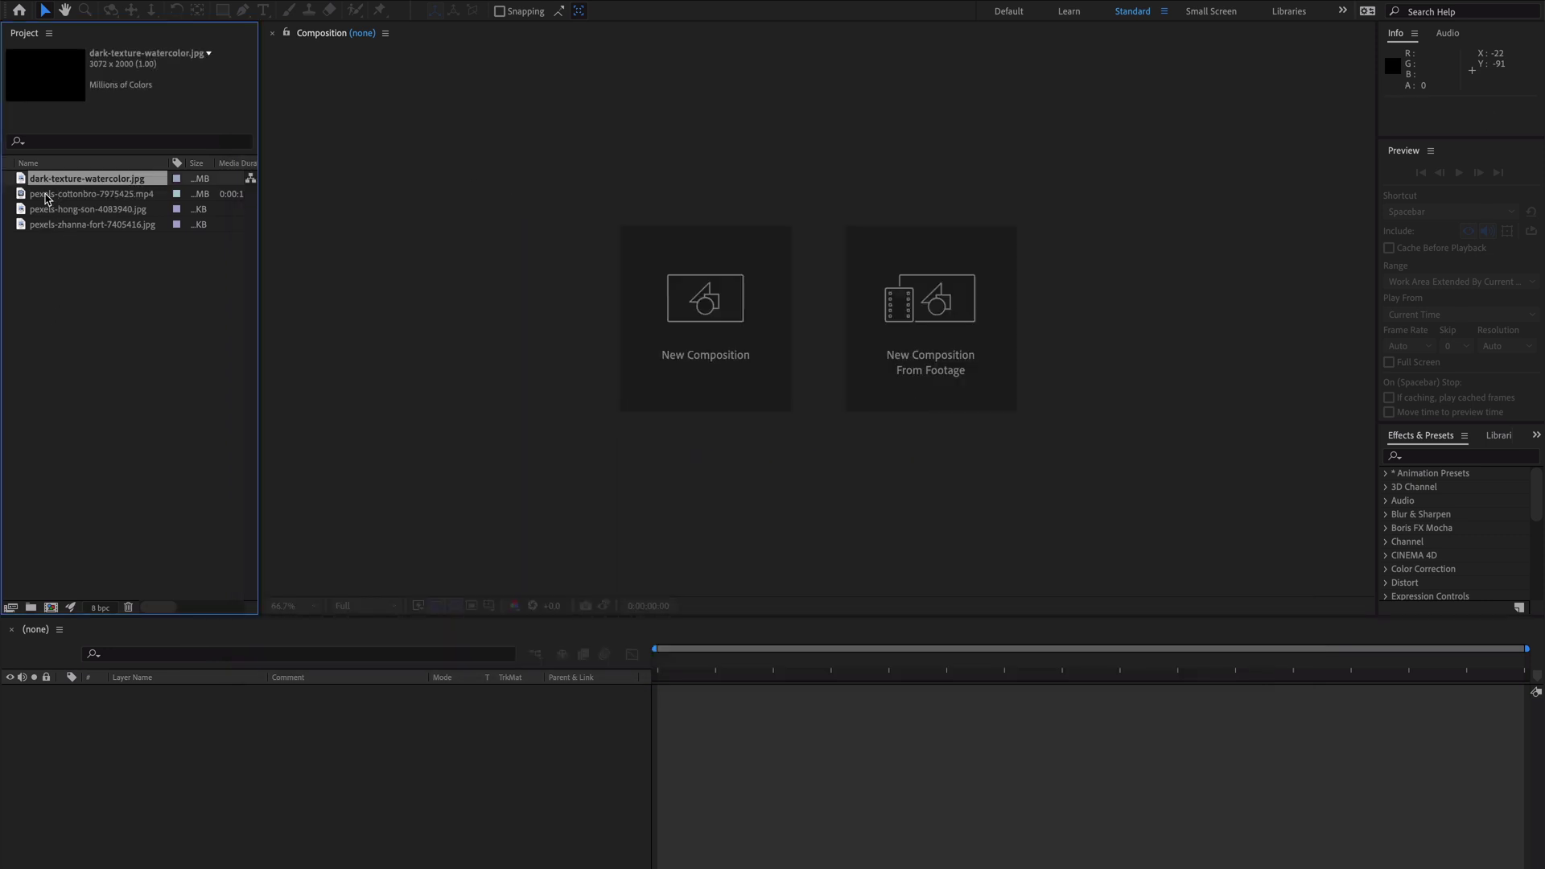
double_click(65, 324)
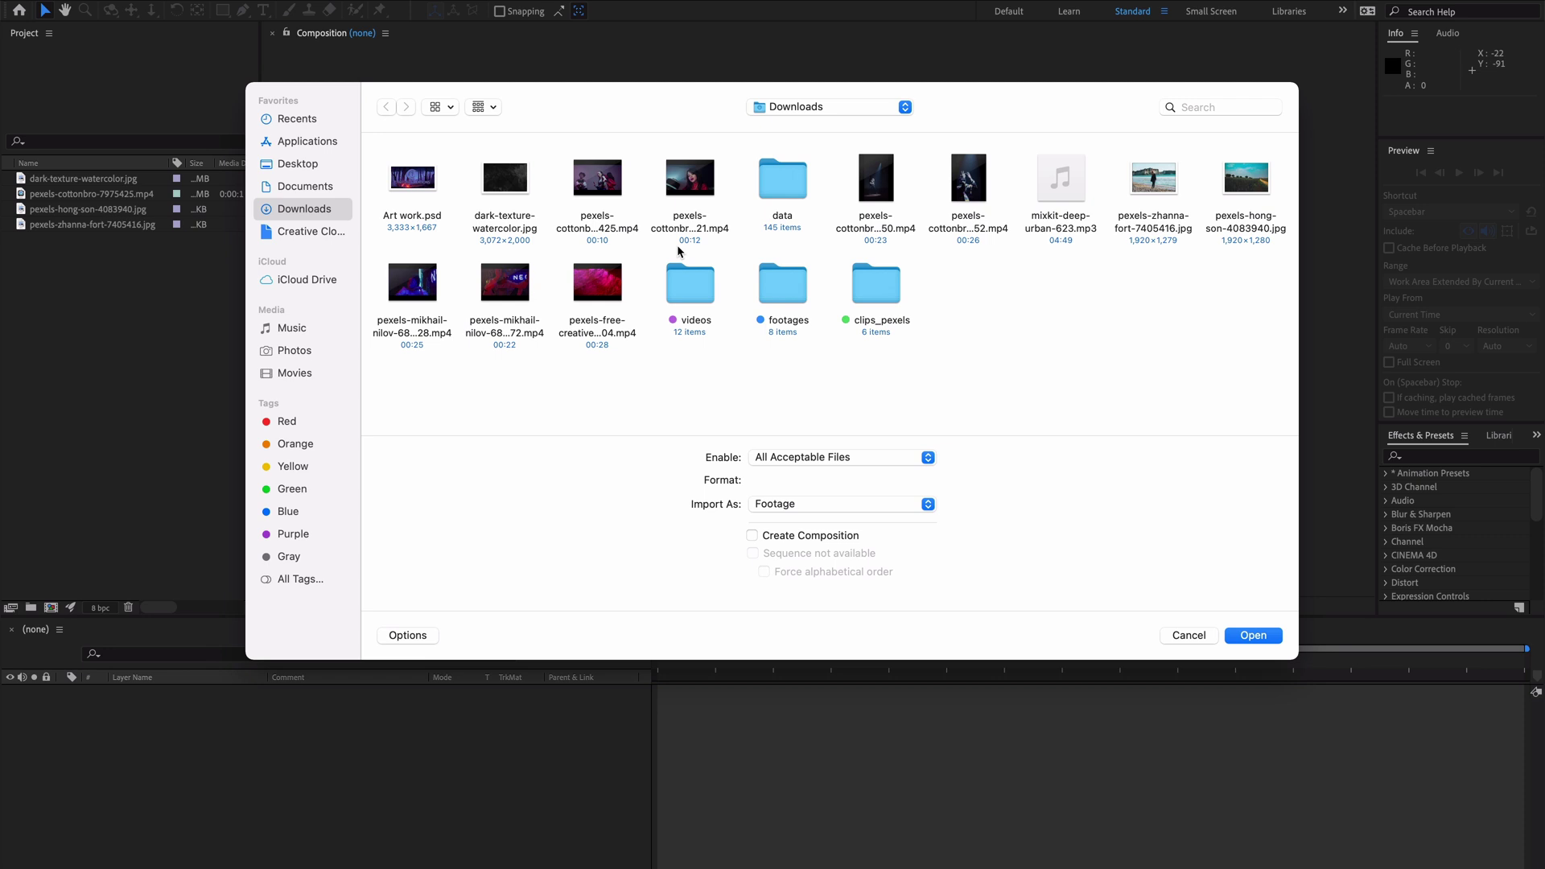
click(1188, 634)
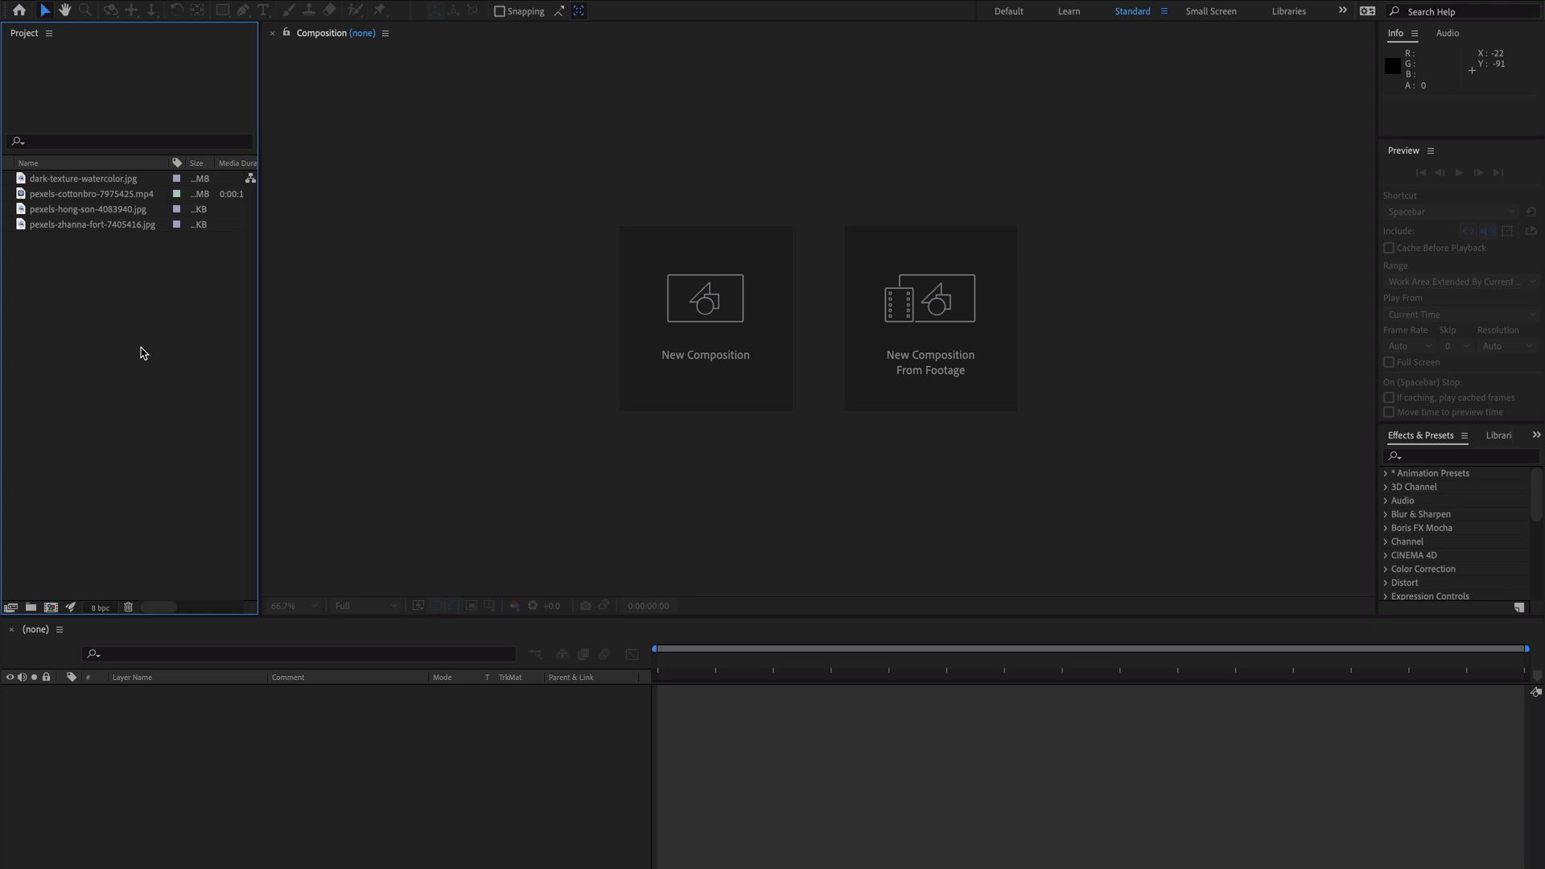
Step: Look over the Project panel's import options, then point to File > Import > Multiple Files
right_click(122, 292)
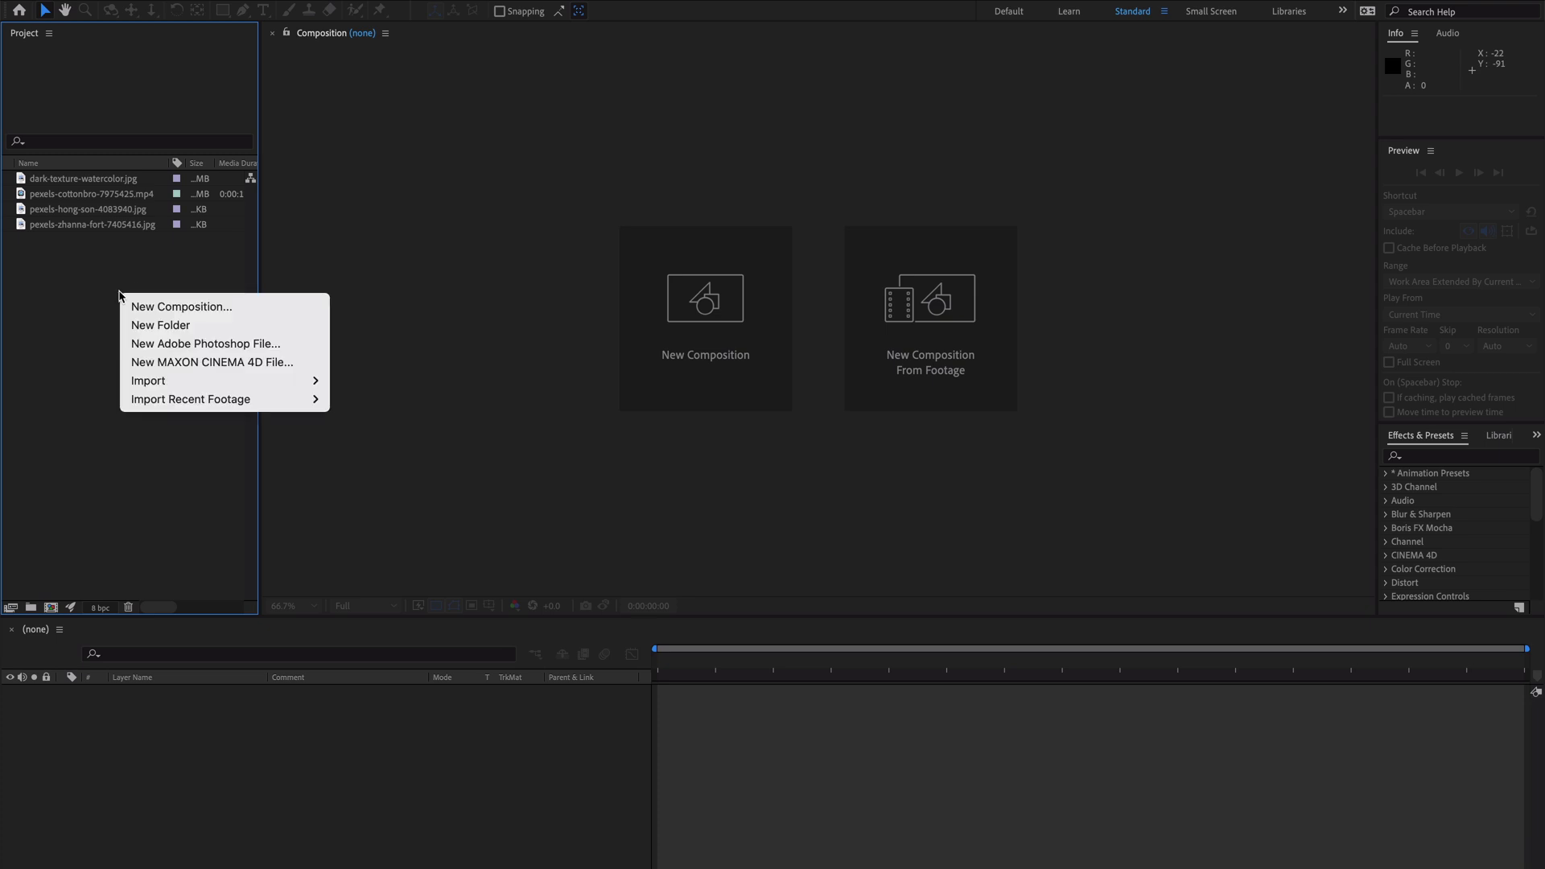
mouse_move(185, 381)
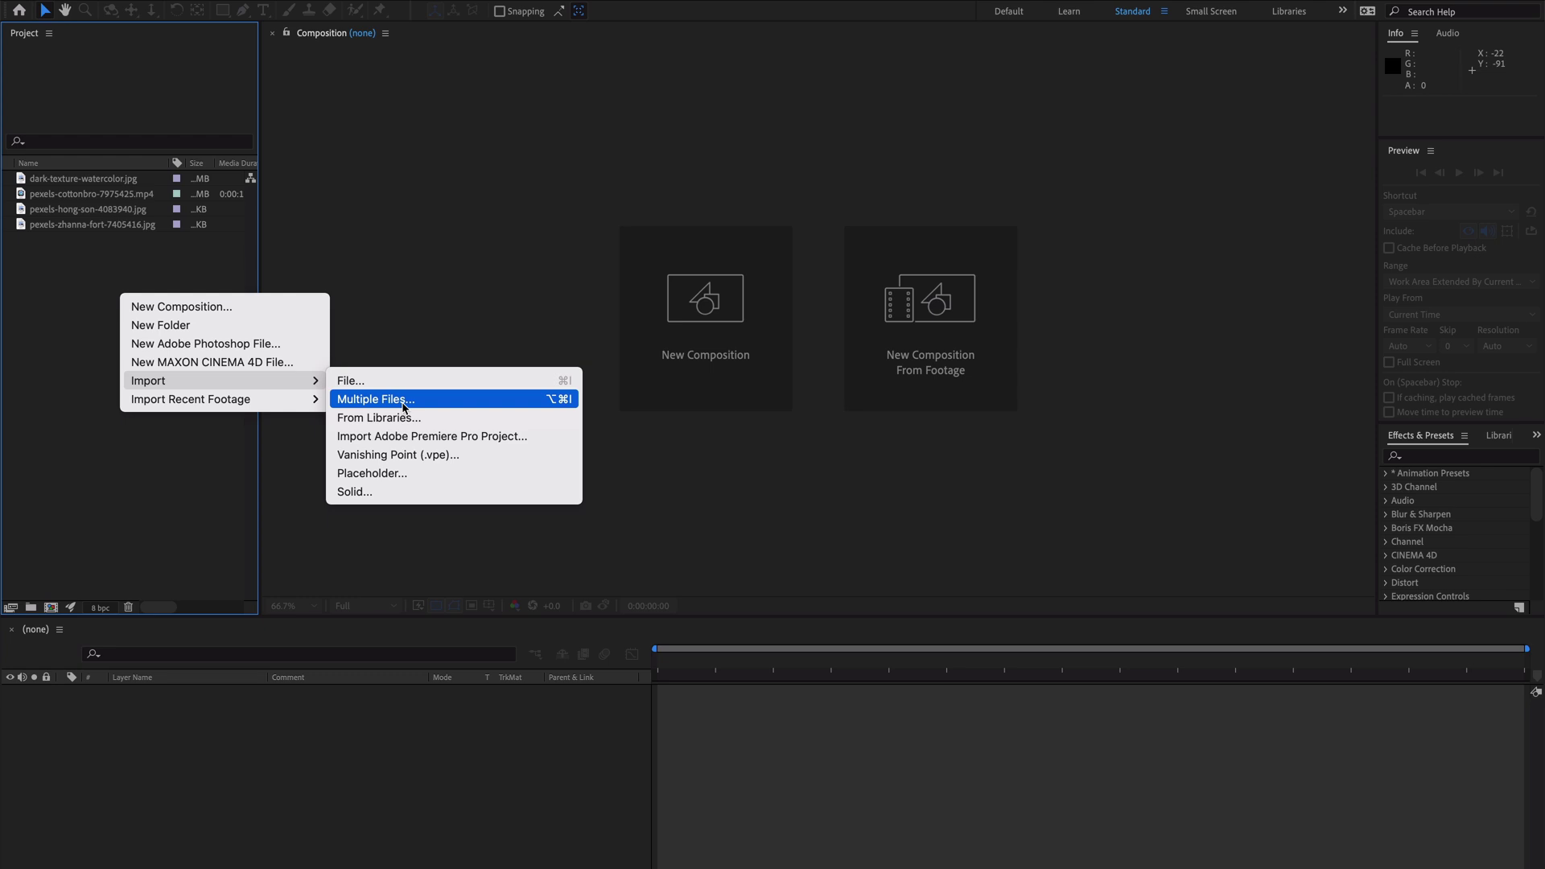
click(162, 507)
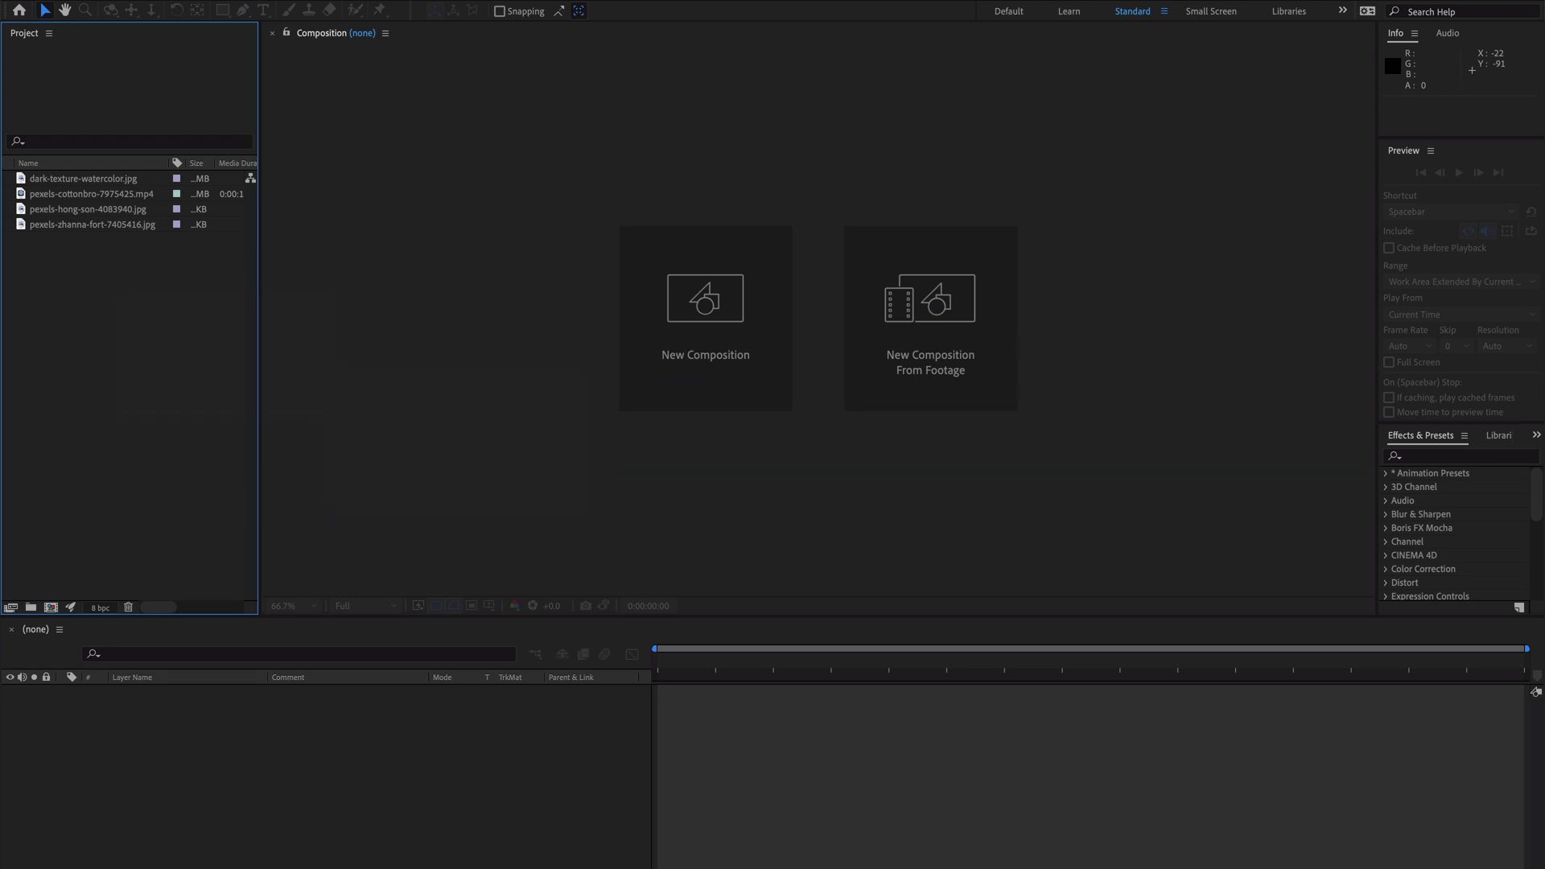
click(151, 3)
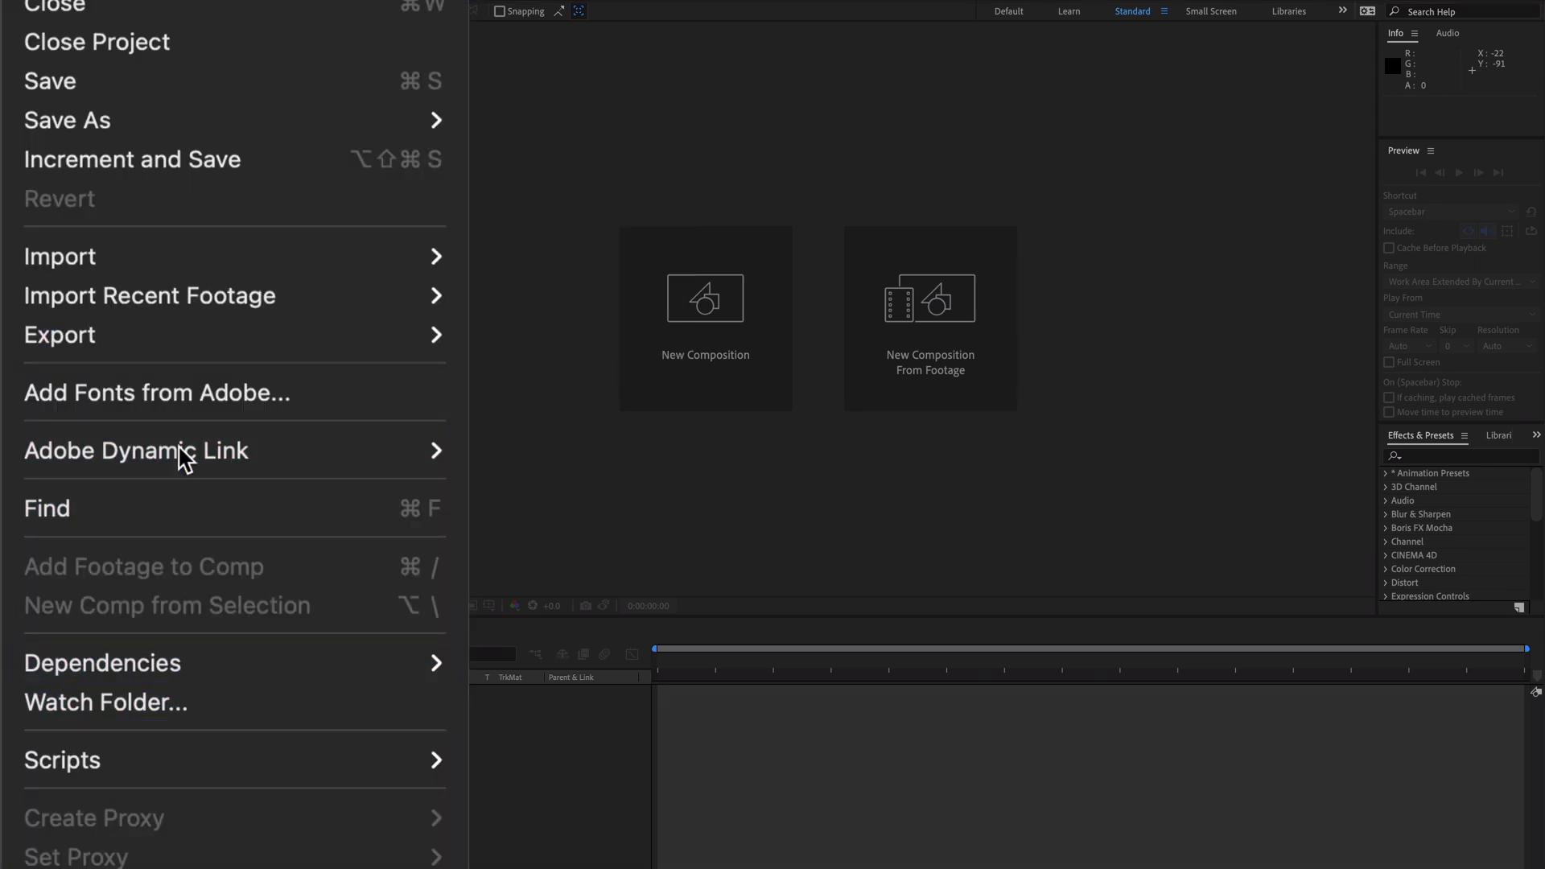
mouse_move(161, 240)
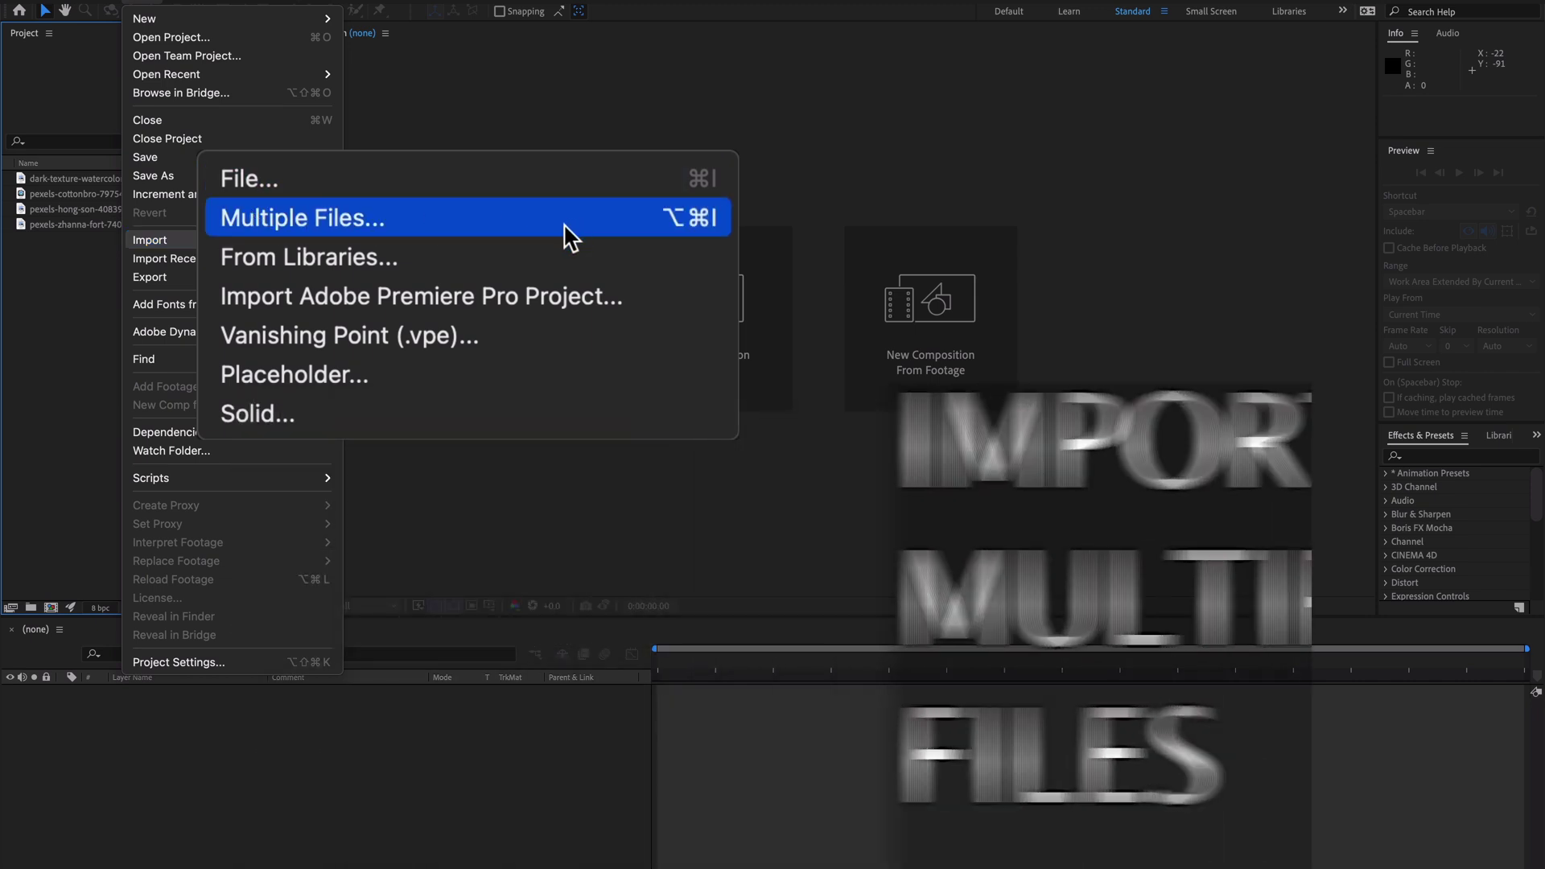
Step: Import the two mikhail-nilov clips, ending in 72 and 28, as multiple files
click(516, 267)
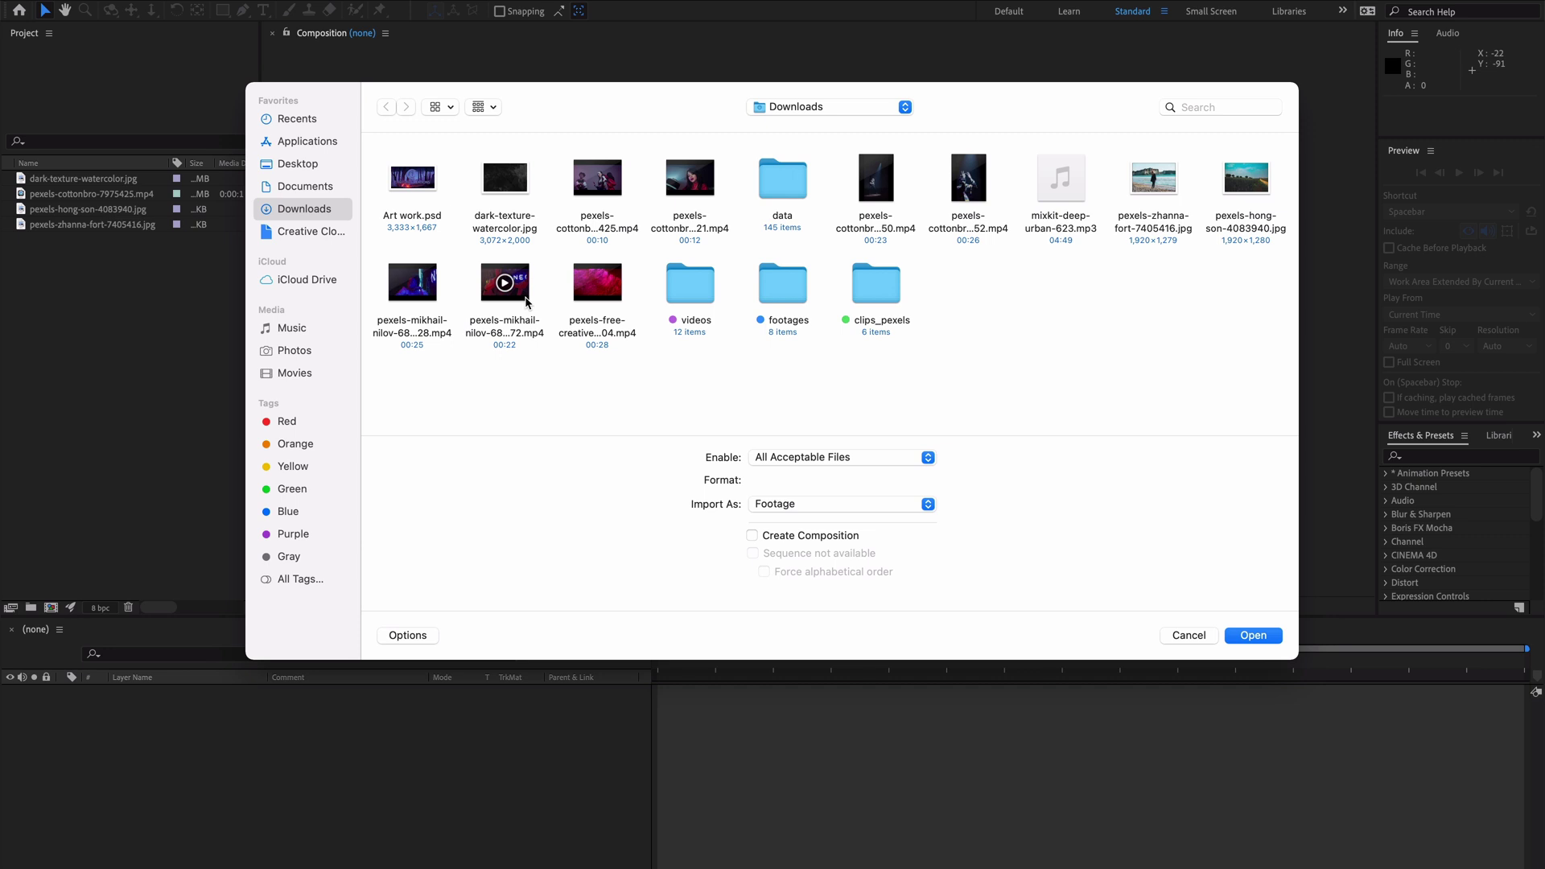
click(525, 298)
double_click(524, 298)
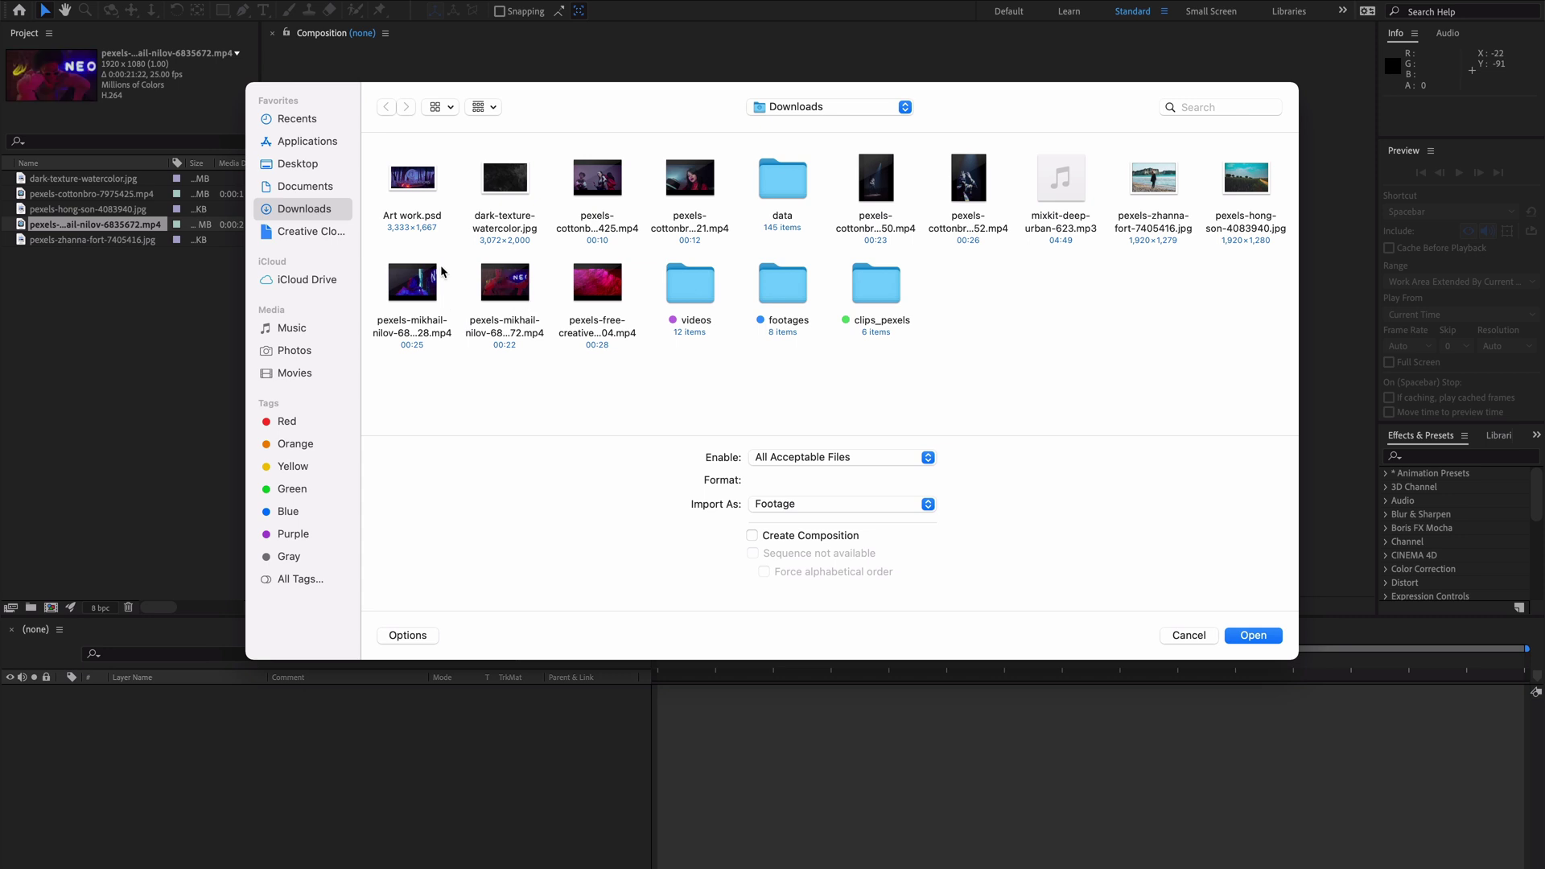
double_click(434, 274)
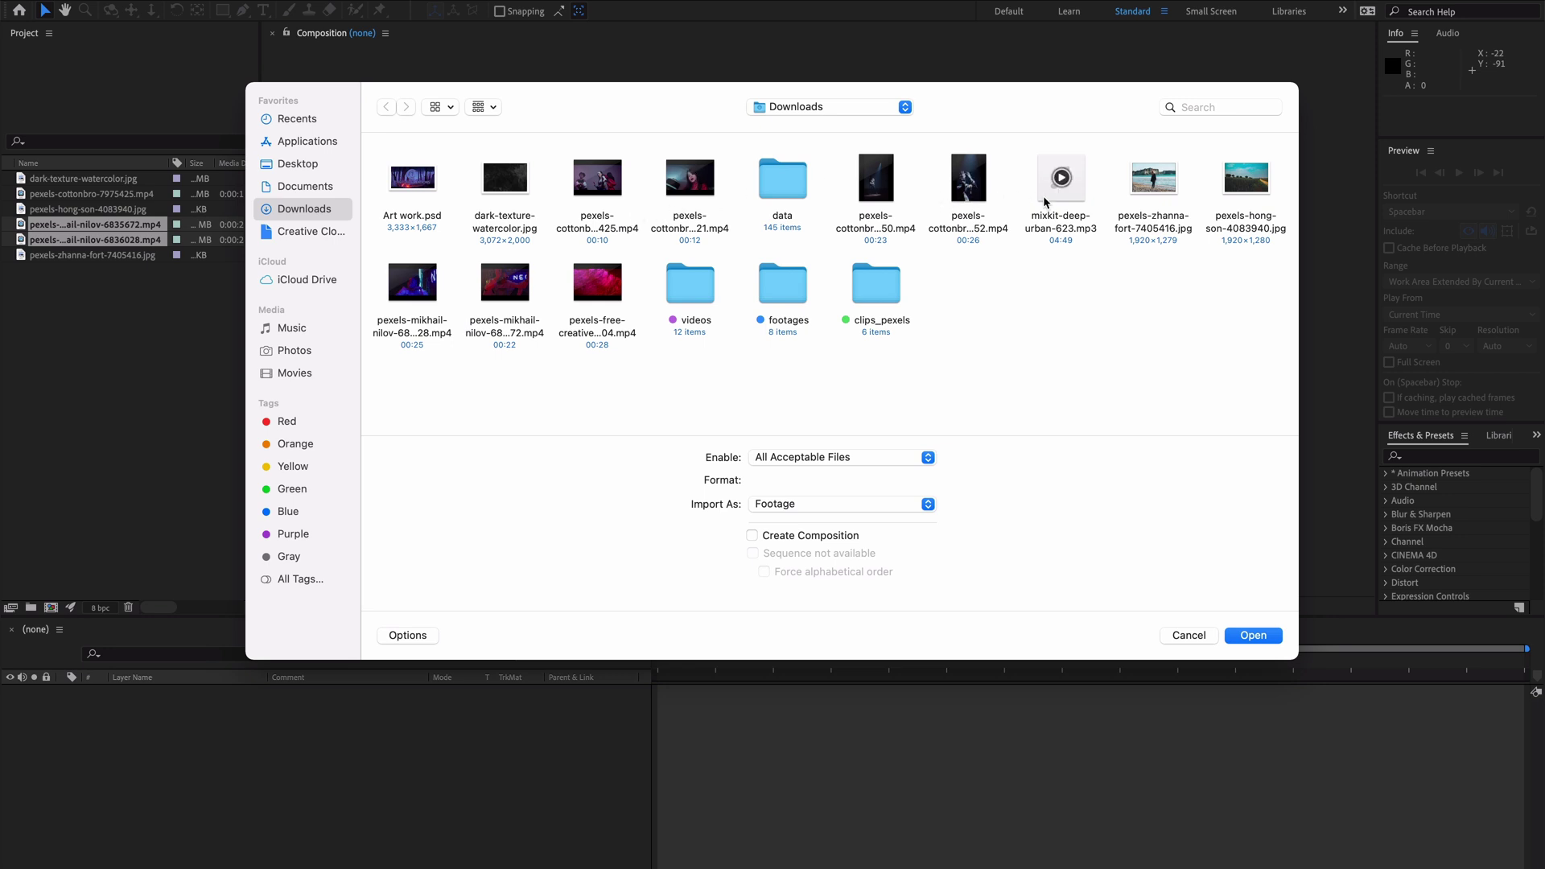
Step: Import the clips ending 7023804 and 7024453 from the videos folder, then reopen the import window
double_click(689, 281)
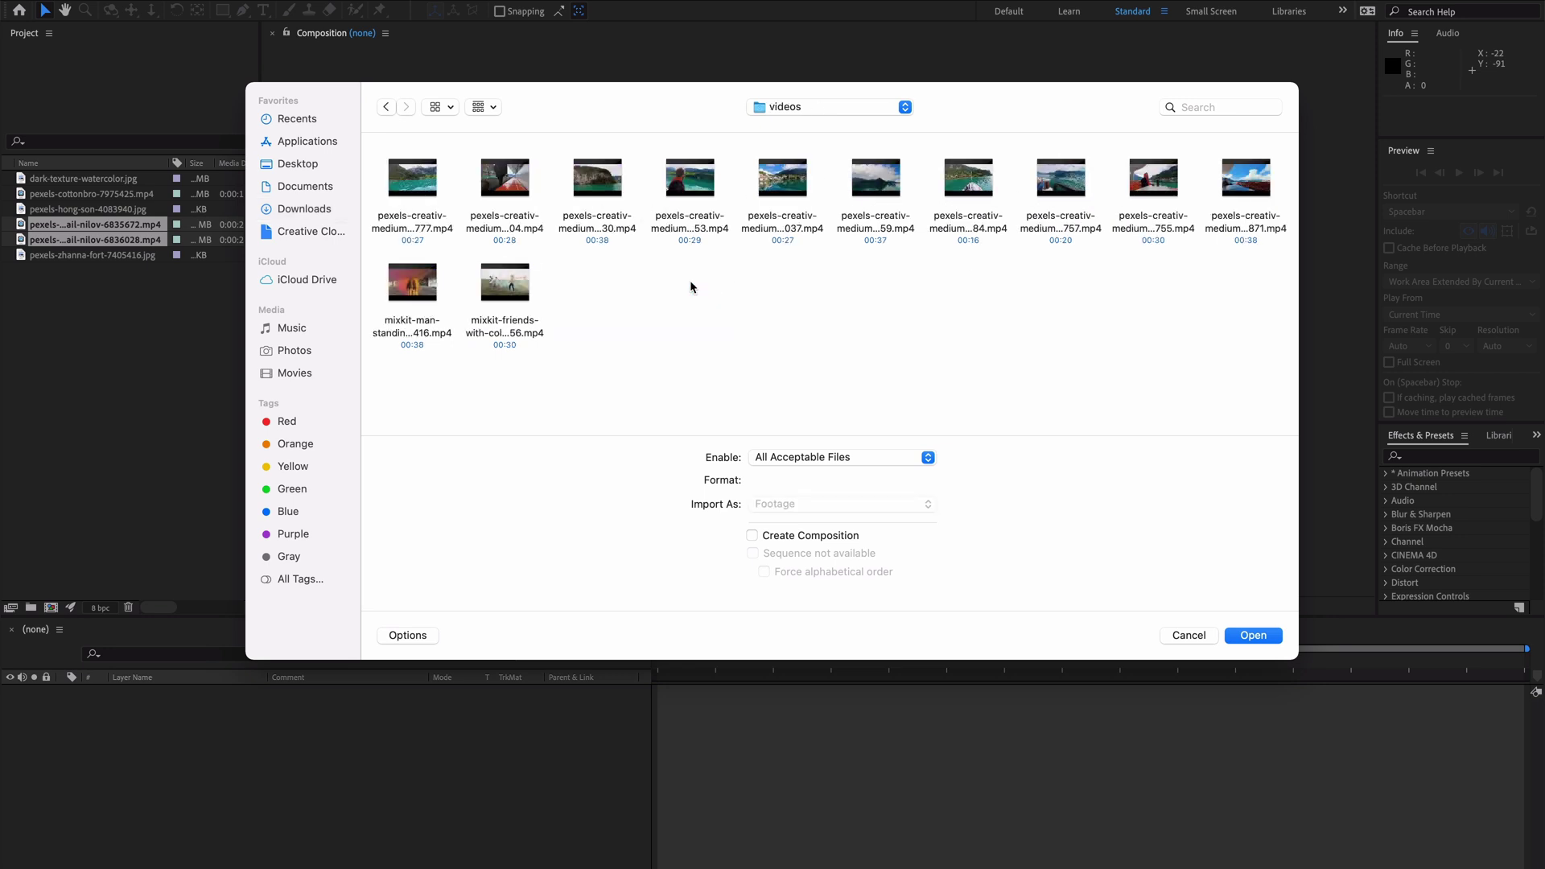
double_click(520, 187)
double_click(705, 191)
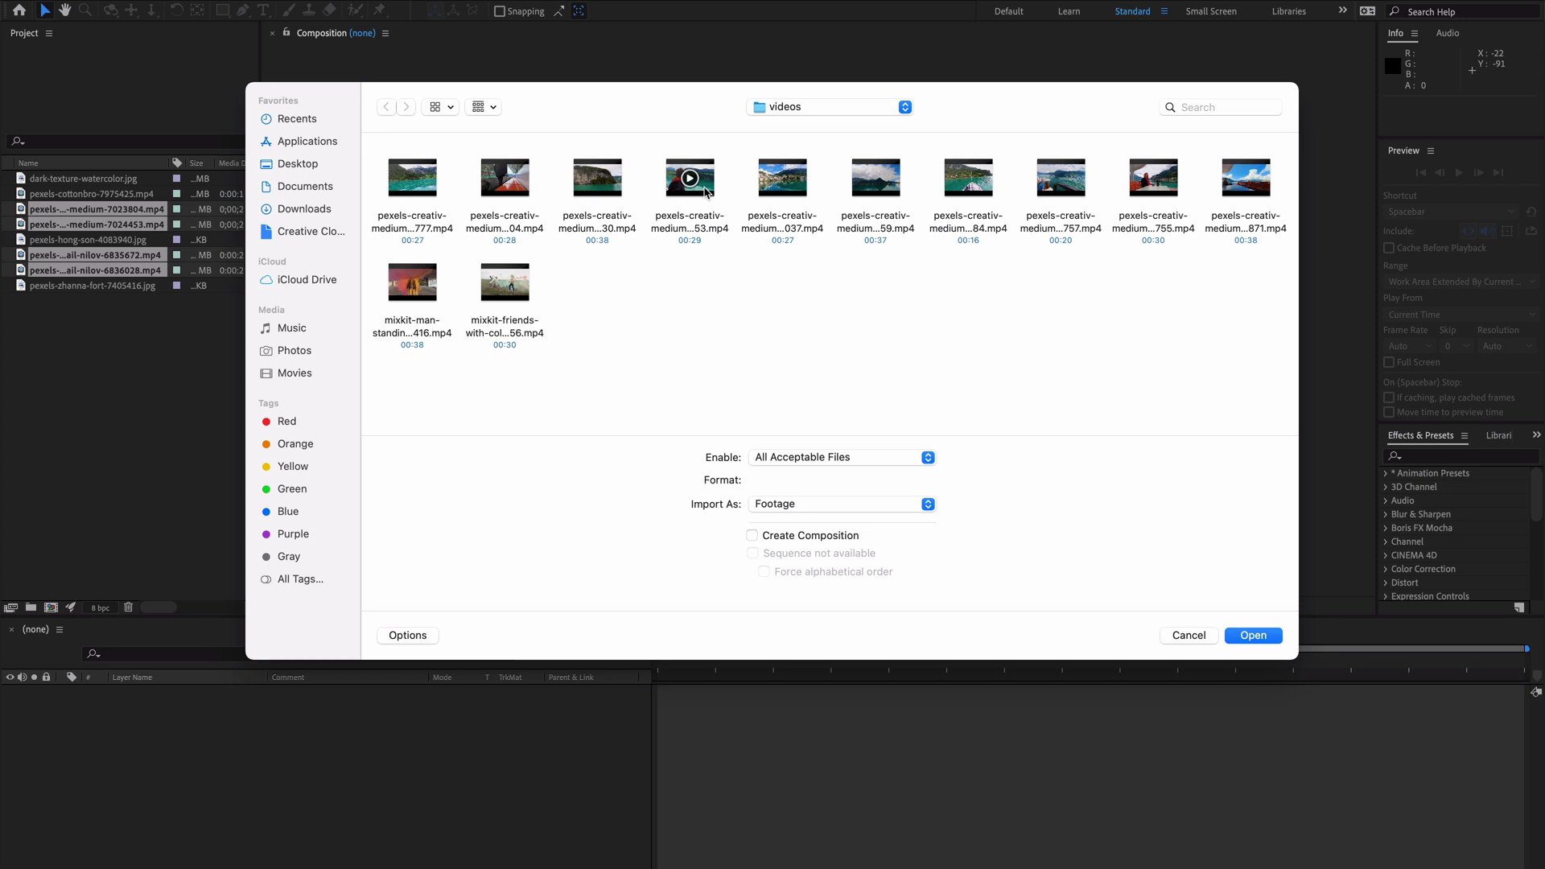
click(1190, 636)
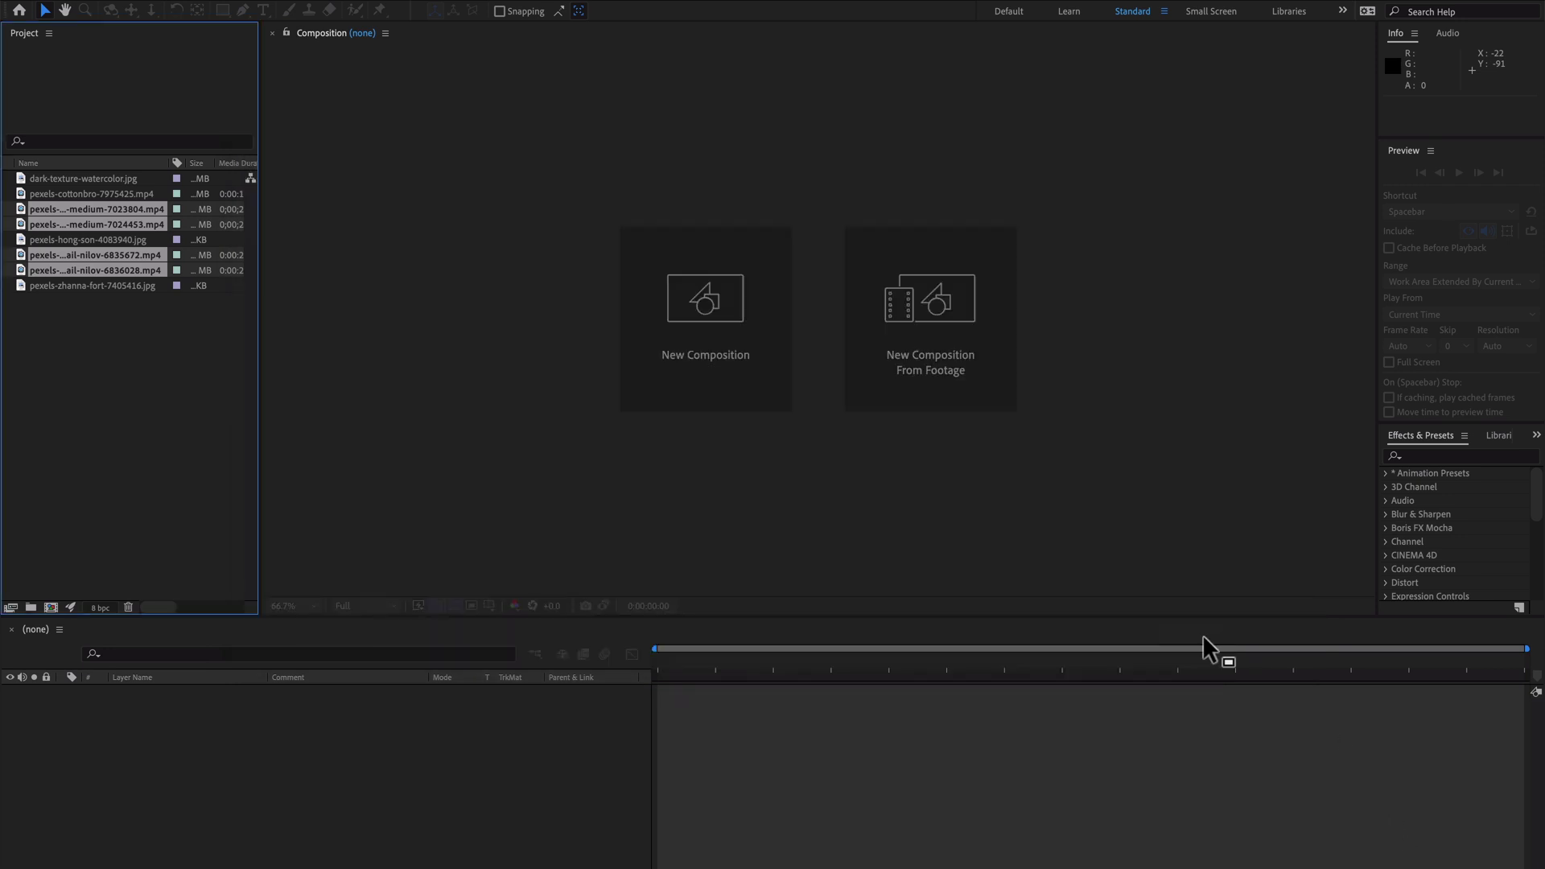
double_click(115, 370)
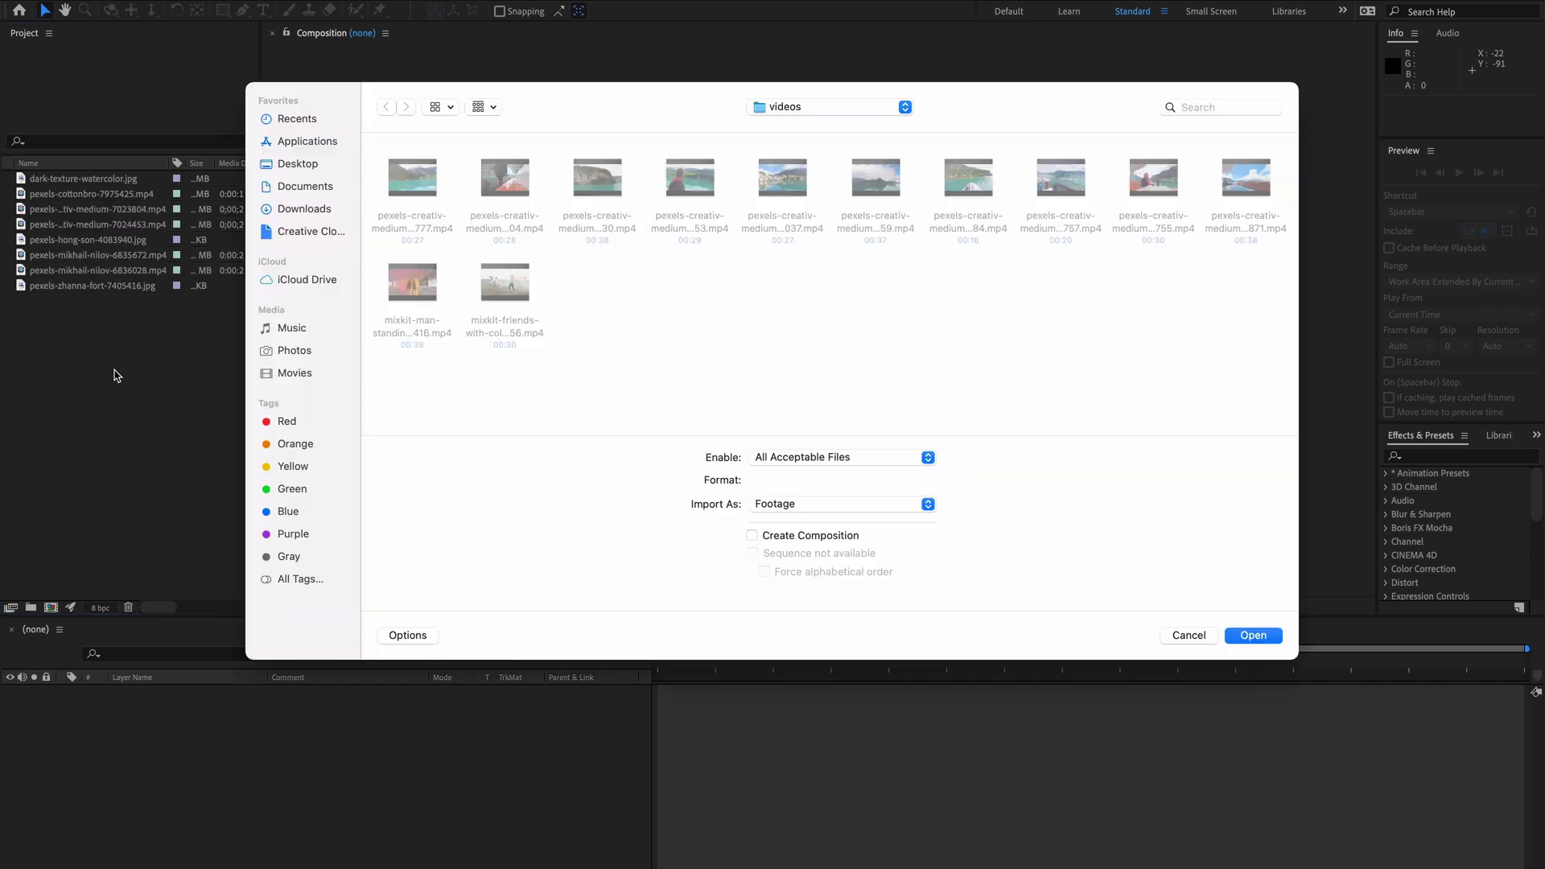
Step: Open Art work.psd from Downloads and compare the Footage, Composition and Retain Layer Sizes import kinds
click(305, 210)
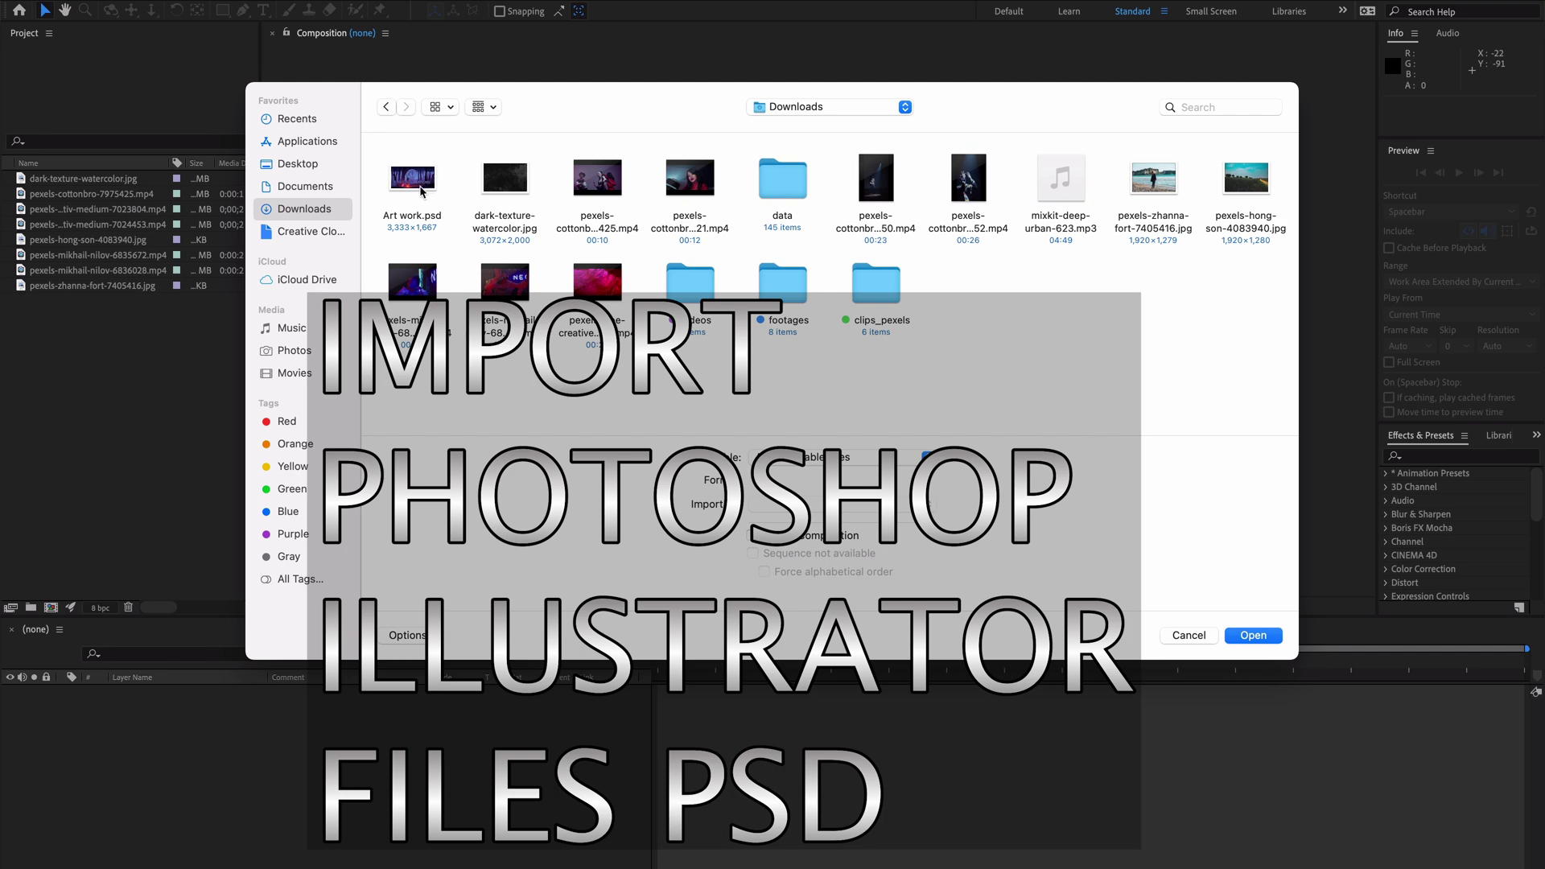
click(421, 190)
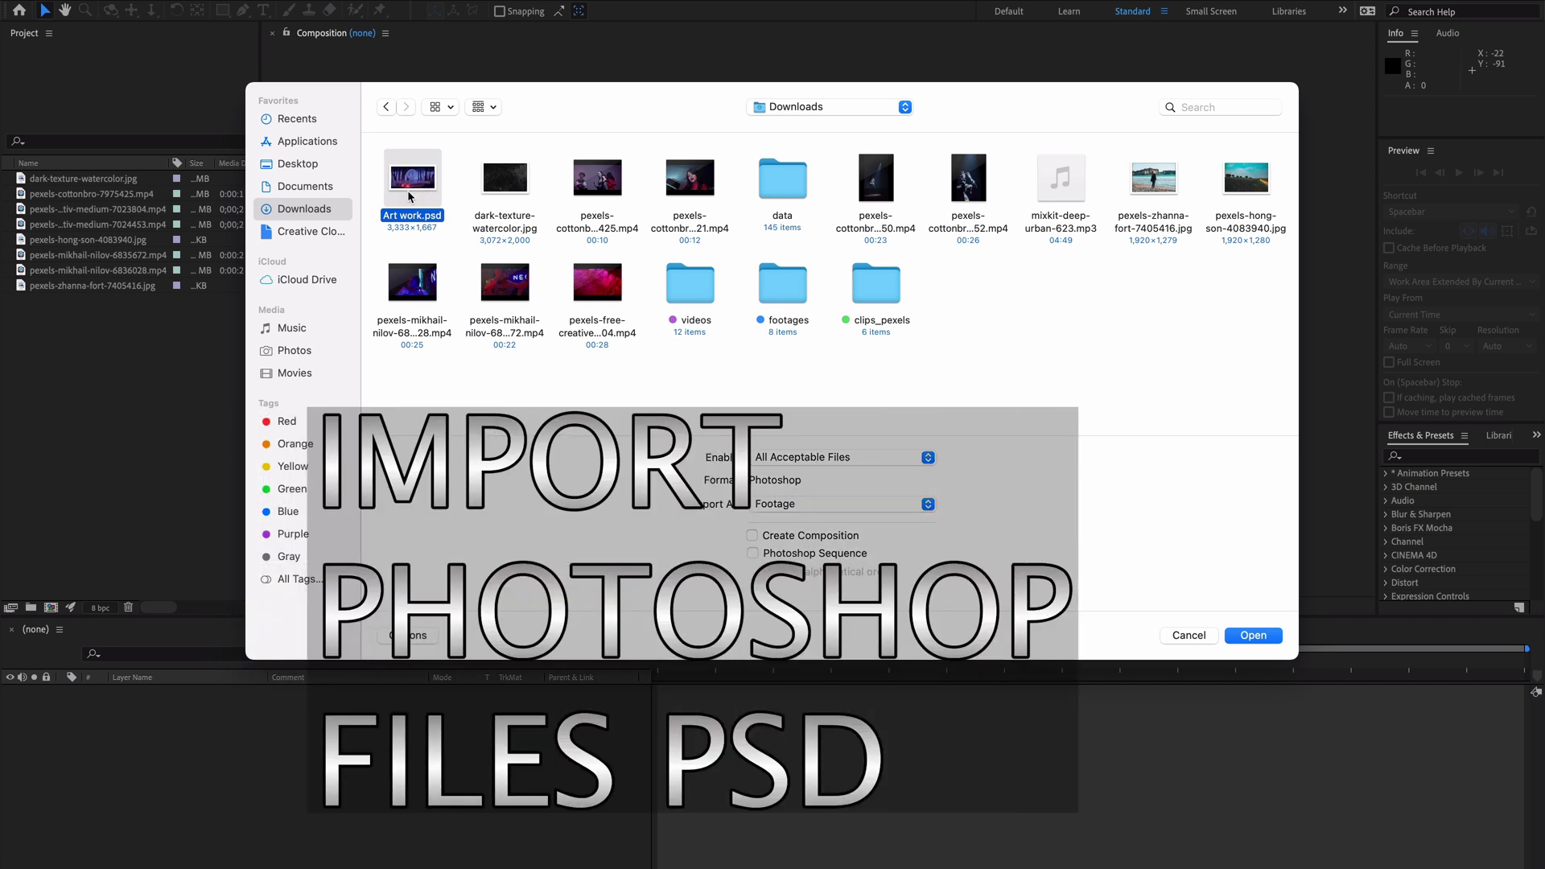
double_click(427, 179)
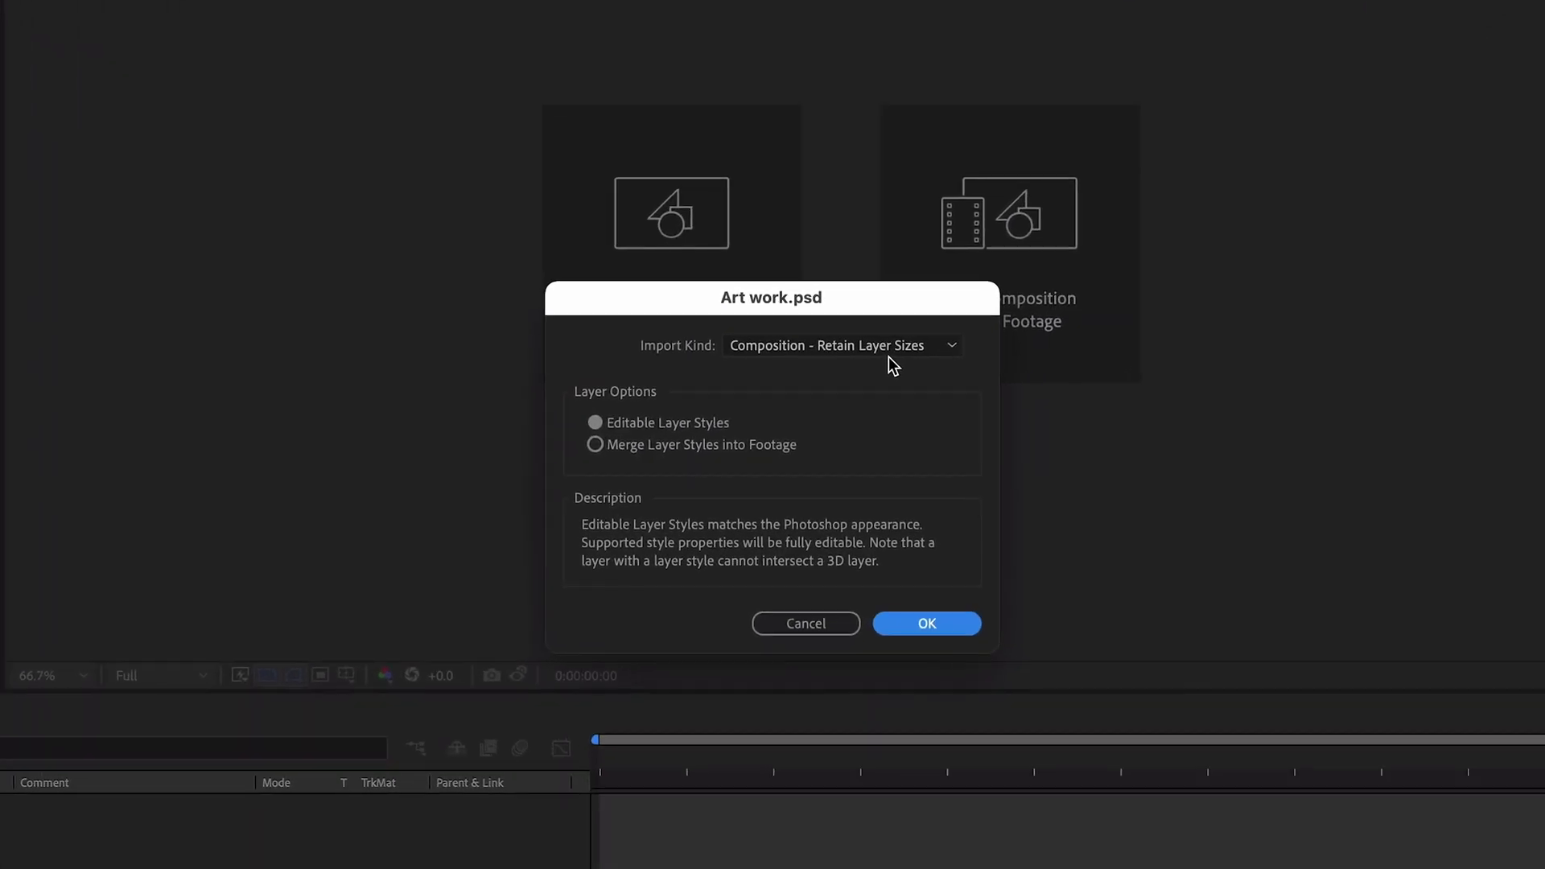
click(911, 359)
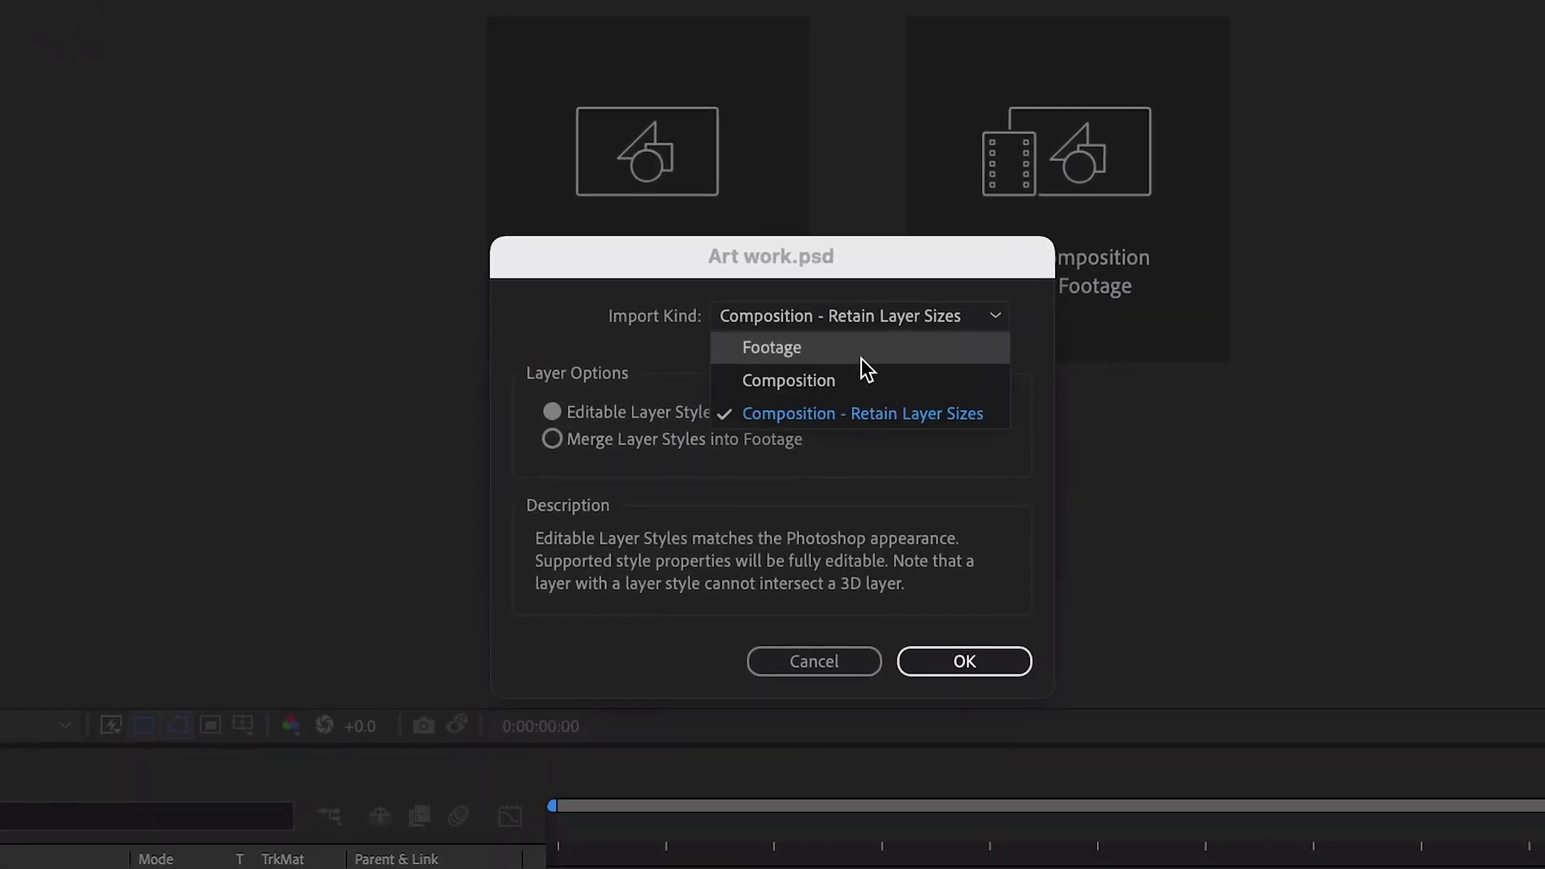
click(859, 356)
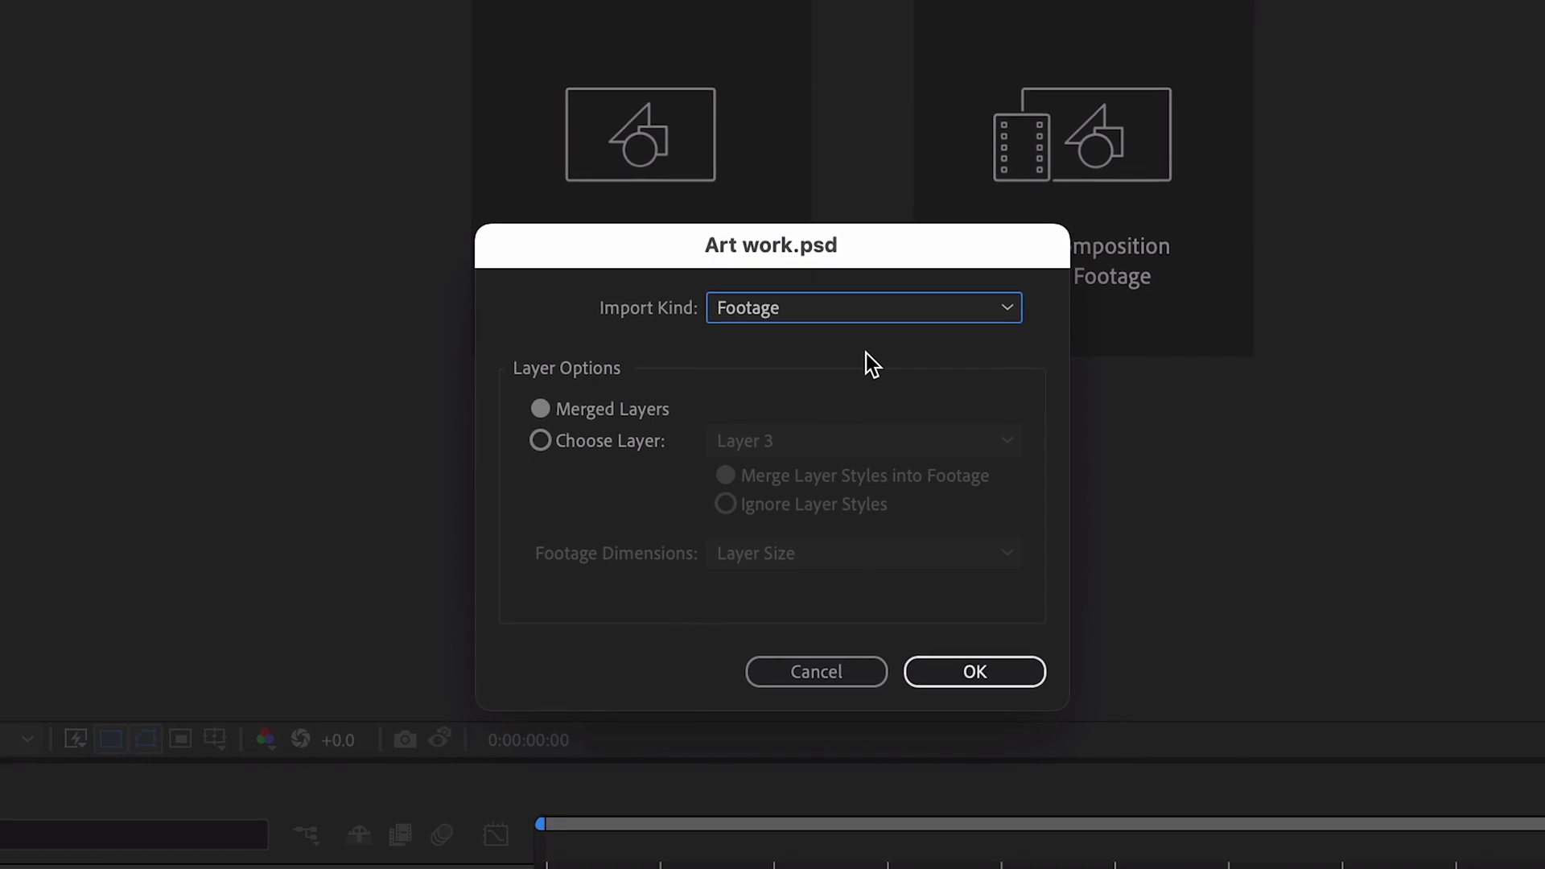
click(963, 295)
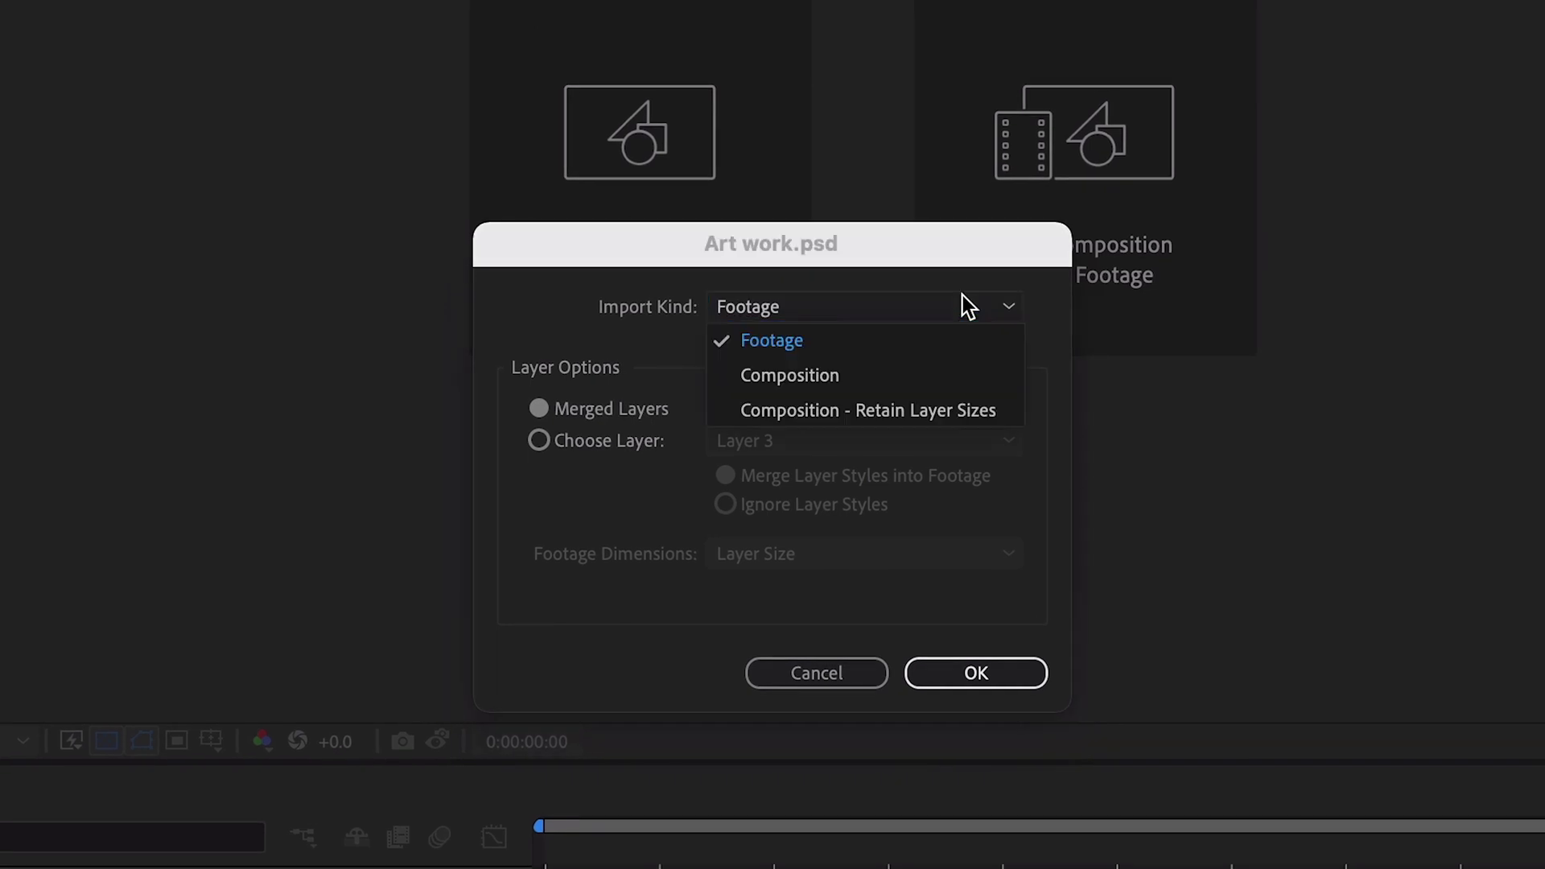
click(847, 378)
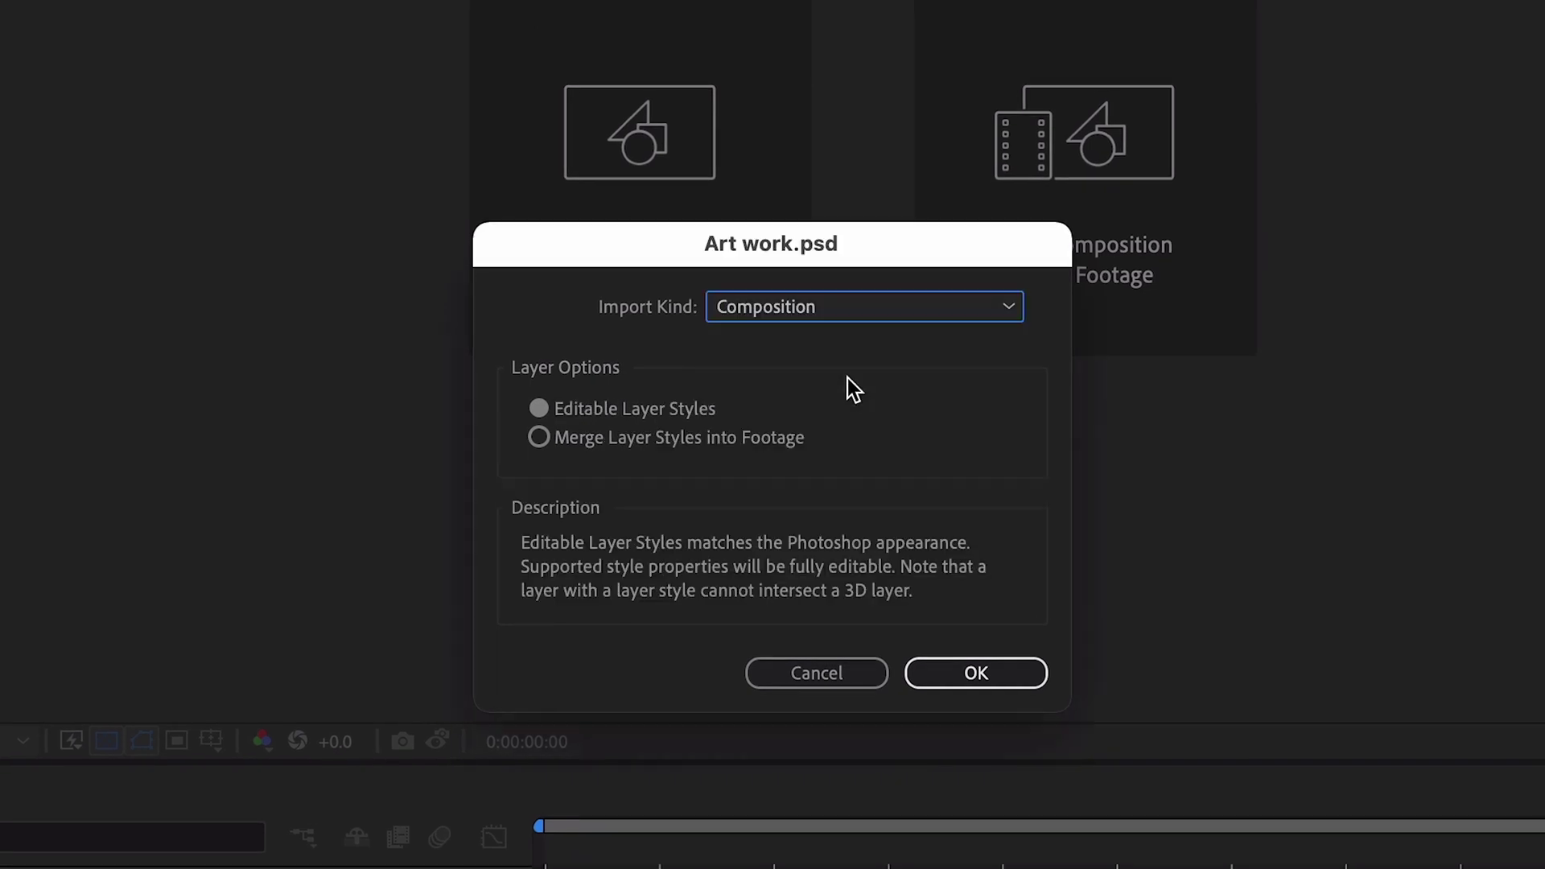
click(926, 317)
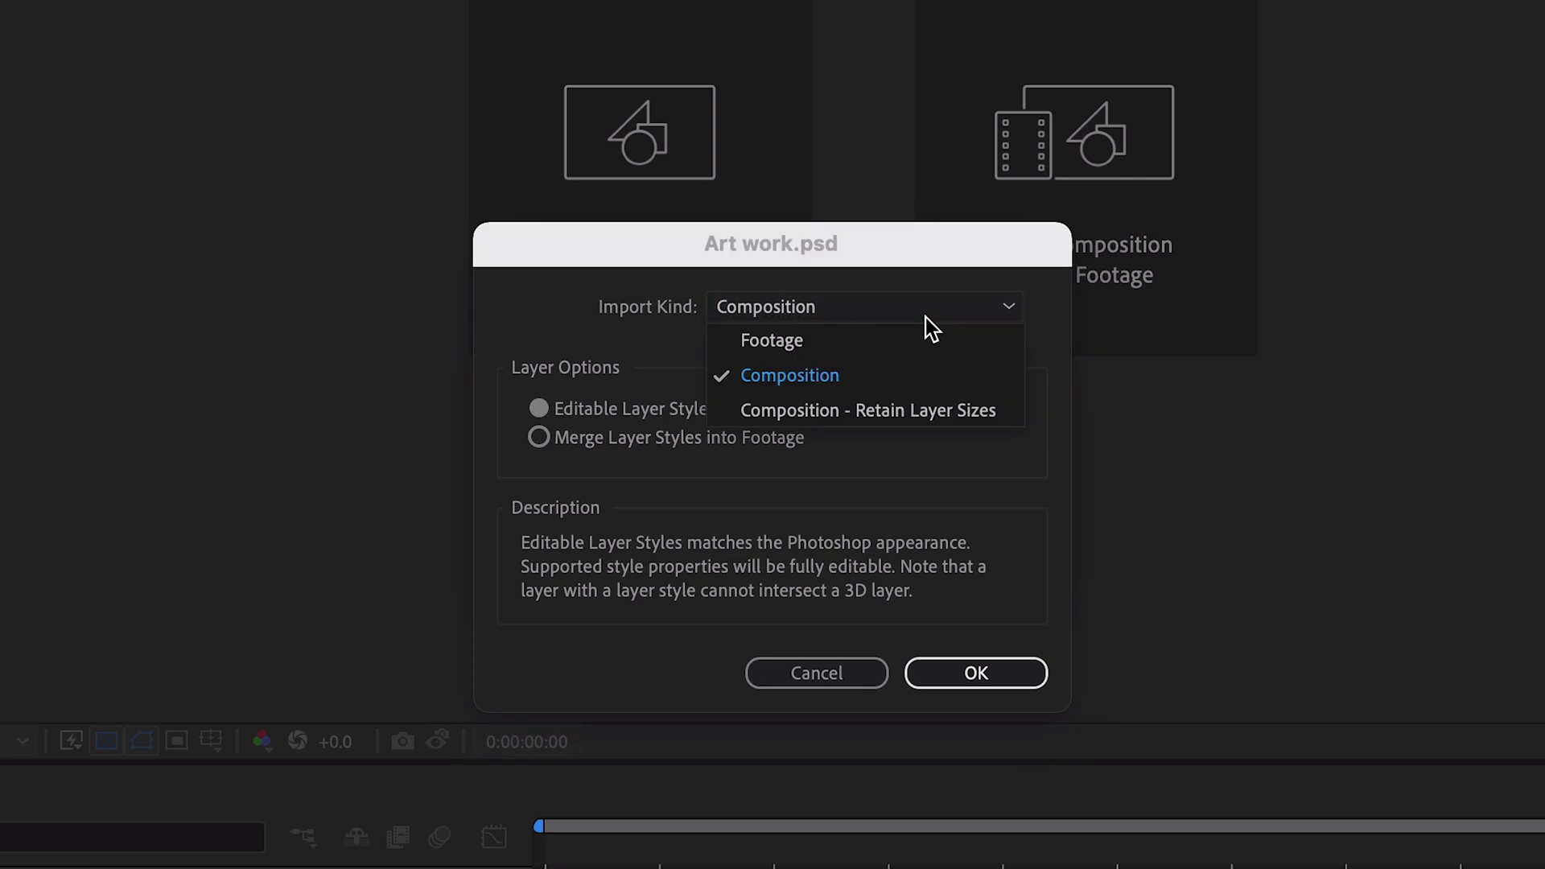
click(853, 417)
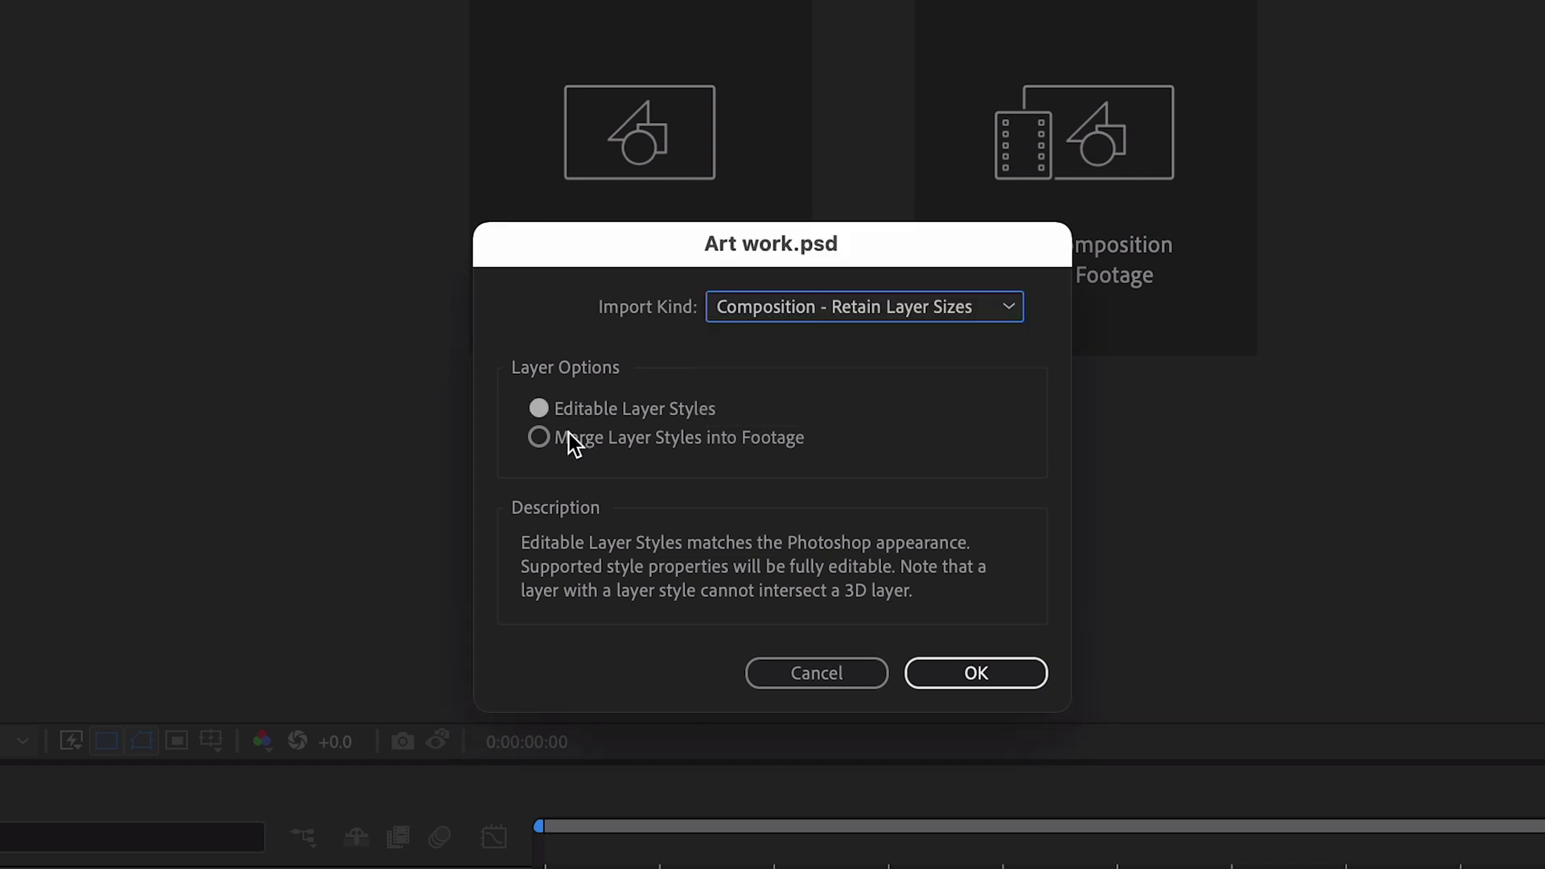
click(539, 437)
click(538, 408)
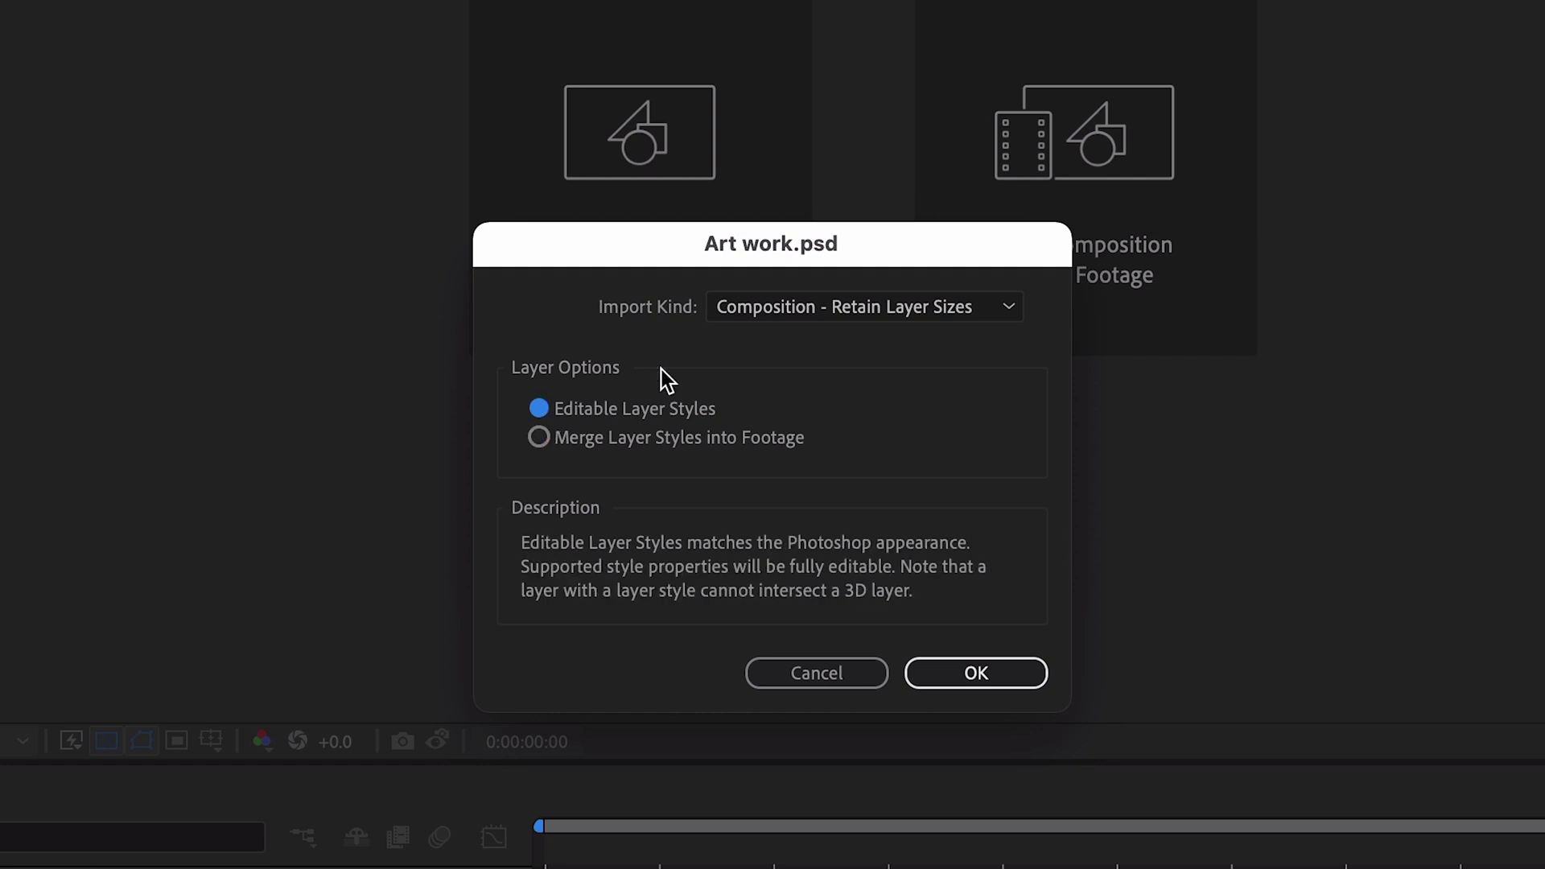
Step: Set Art work.psd to import as Footage using only Layer 3
click(779, 318)
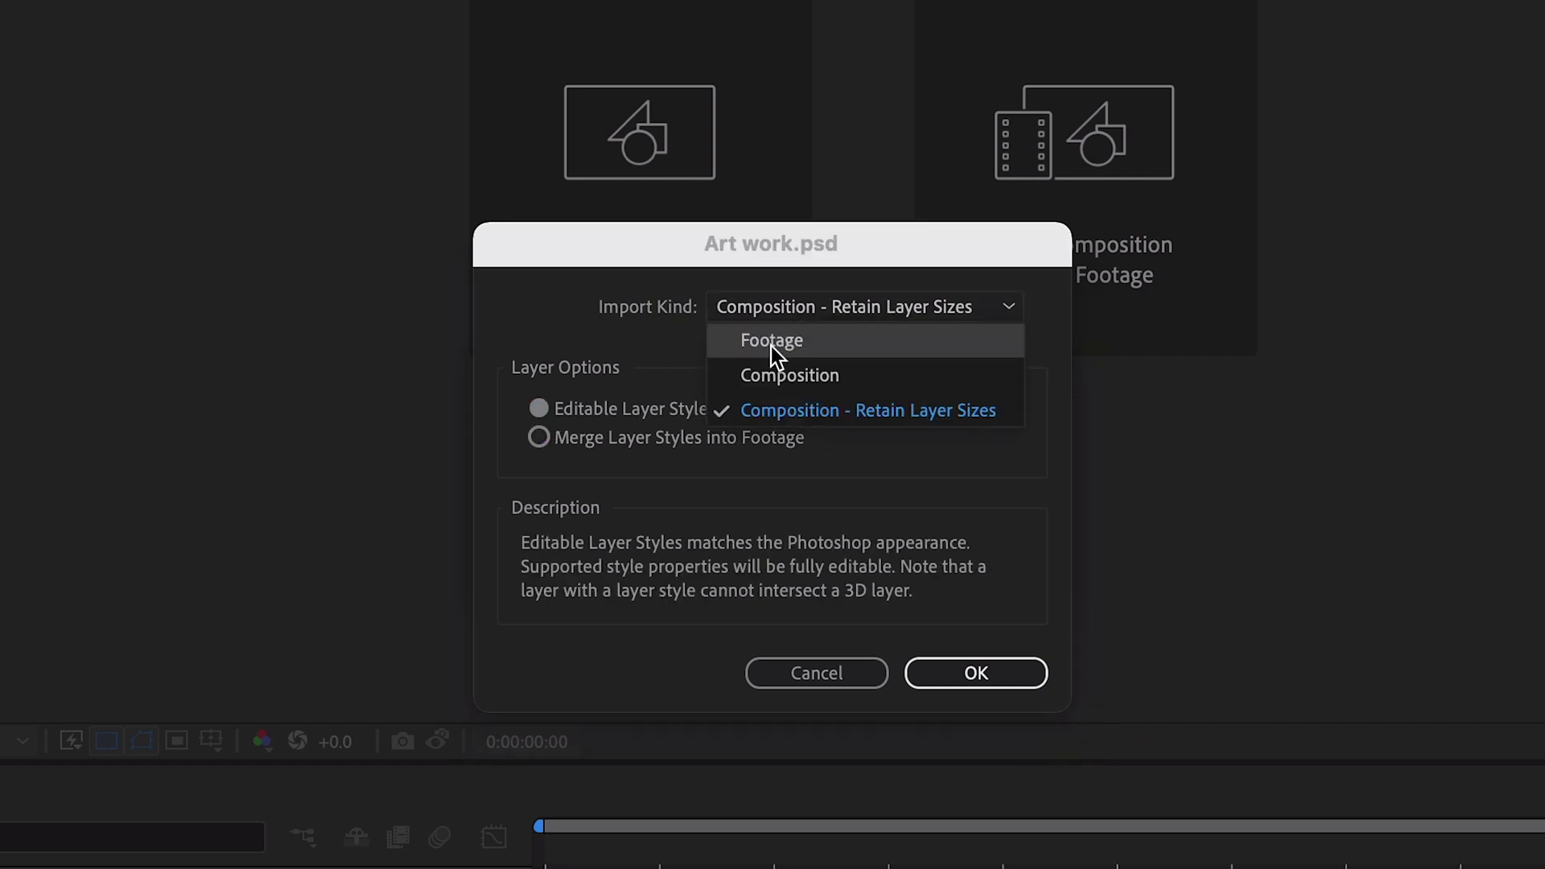
click(771, 343)
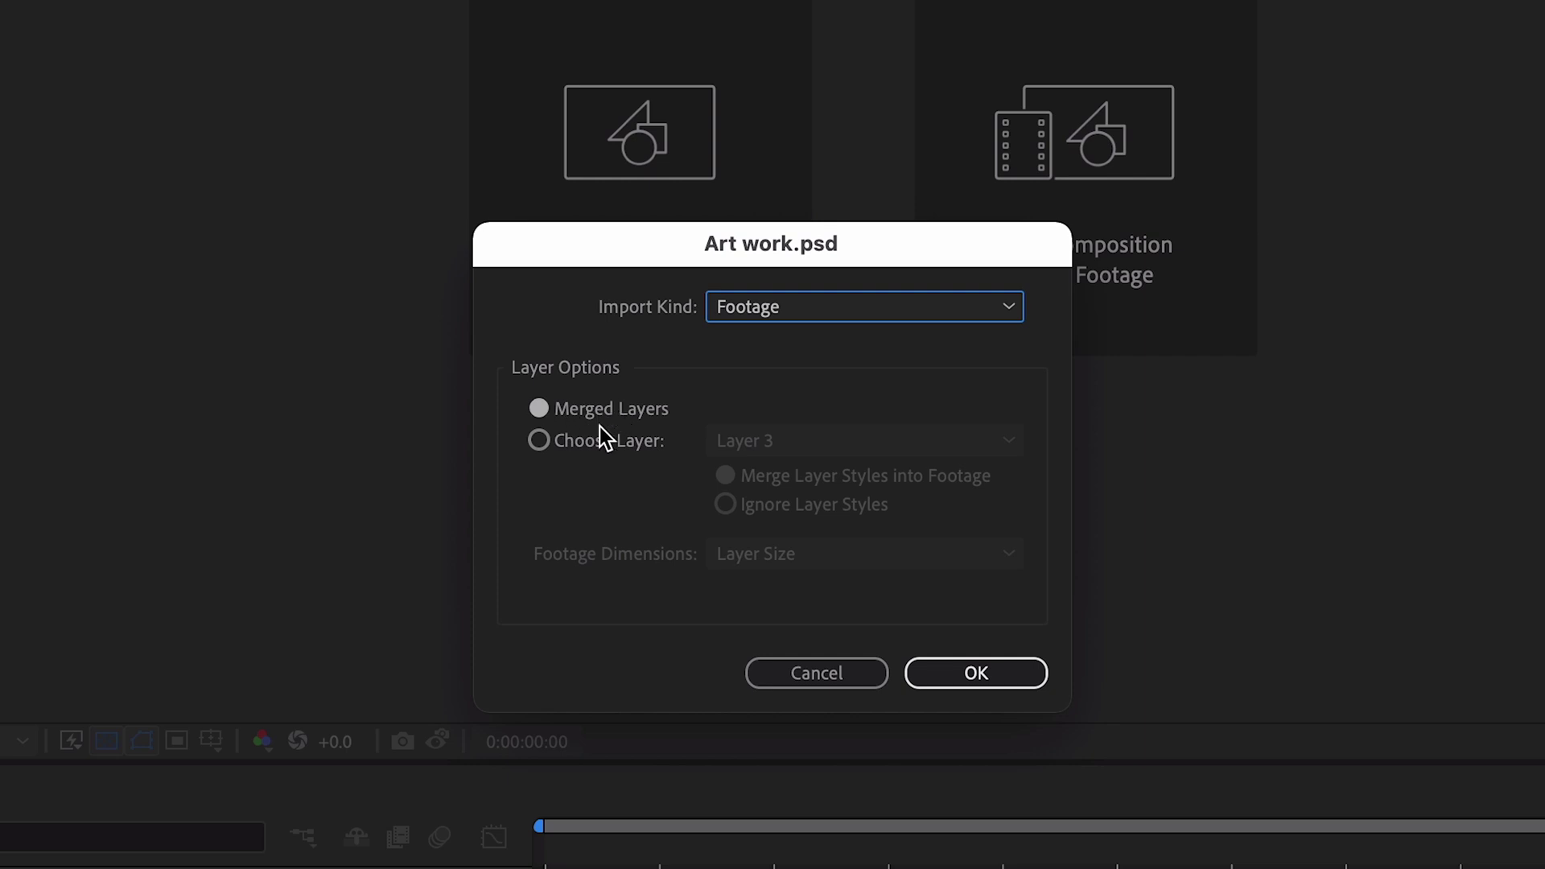
click(539, 441)
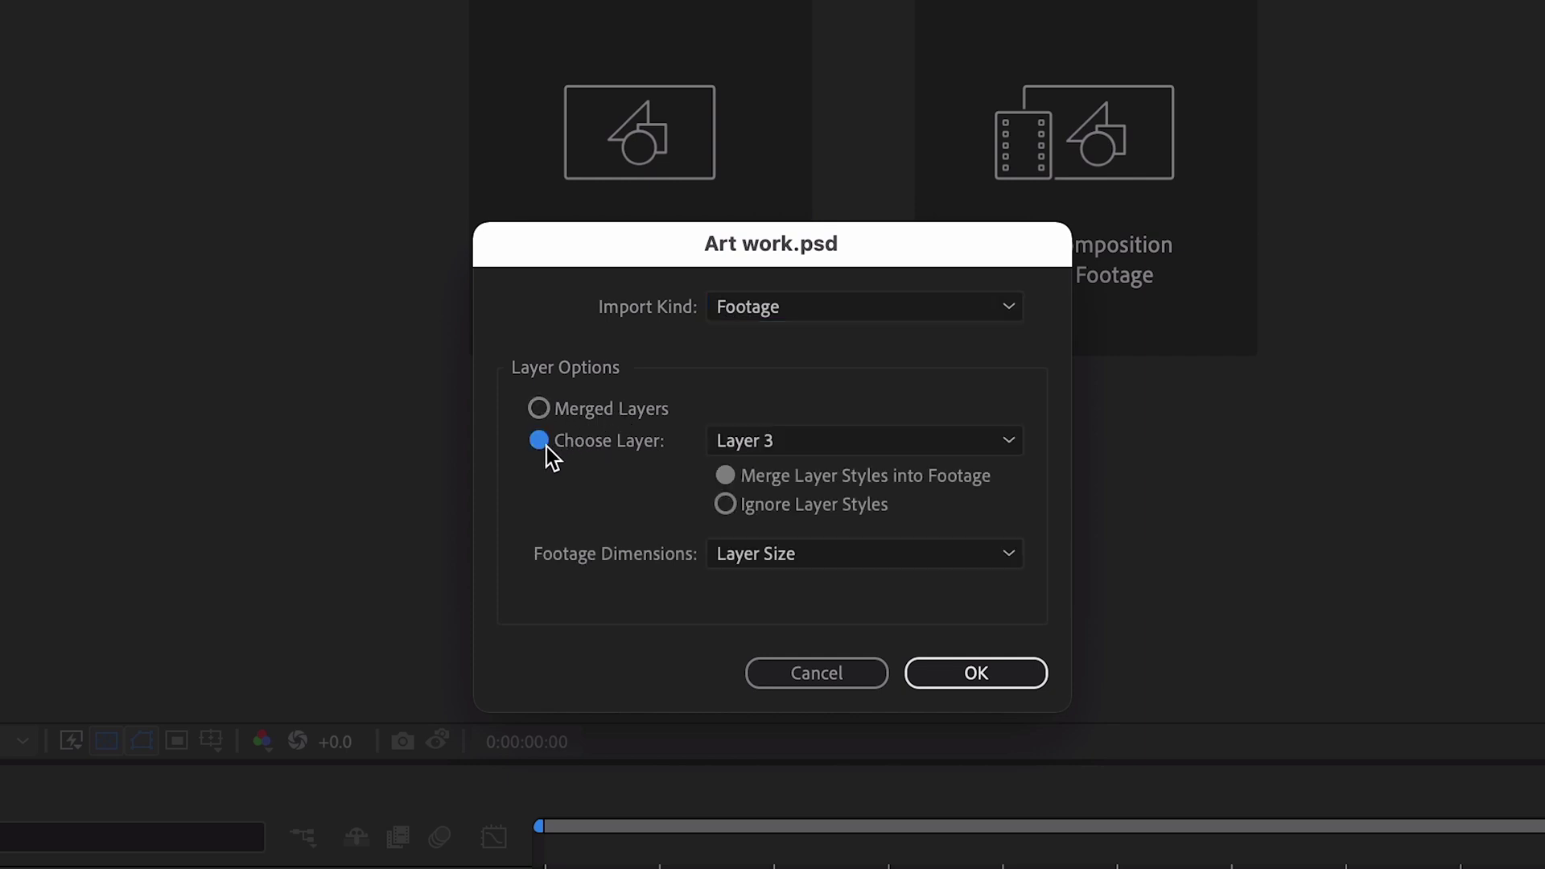
click(900, 451)
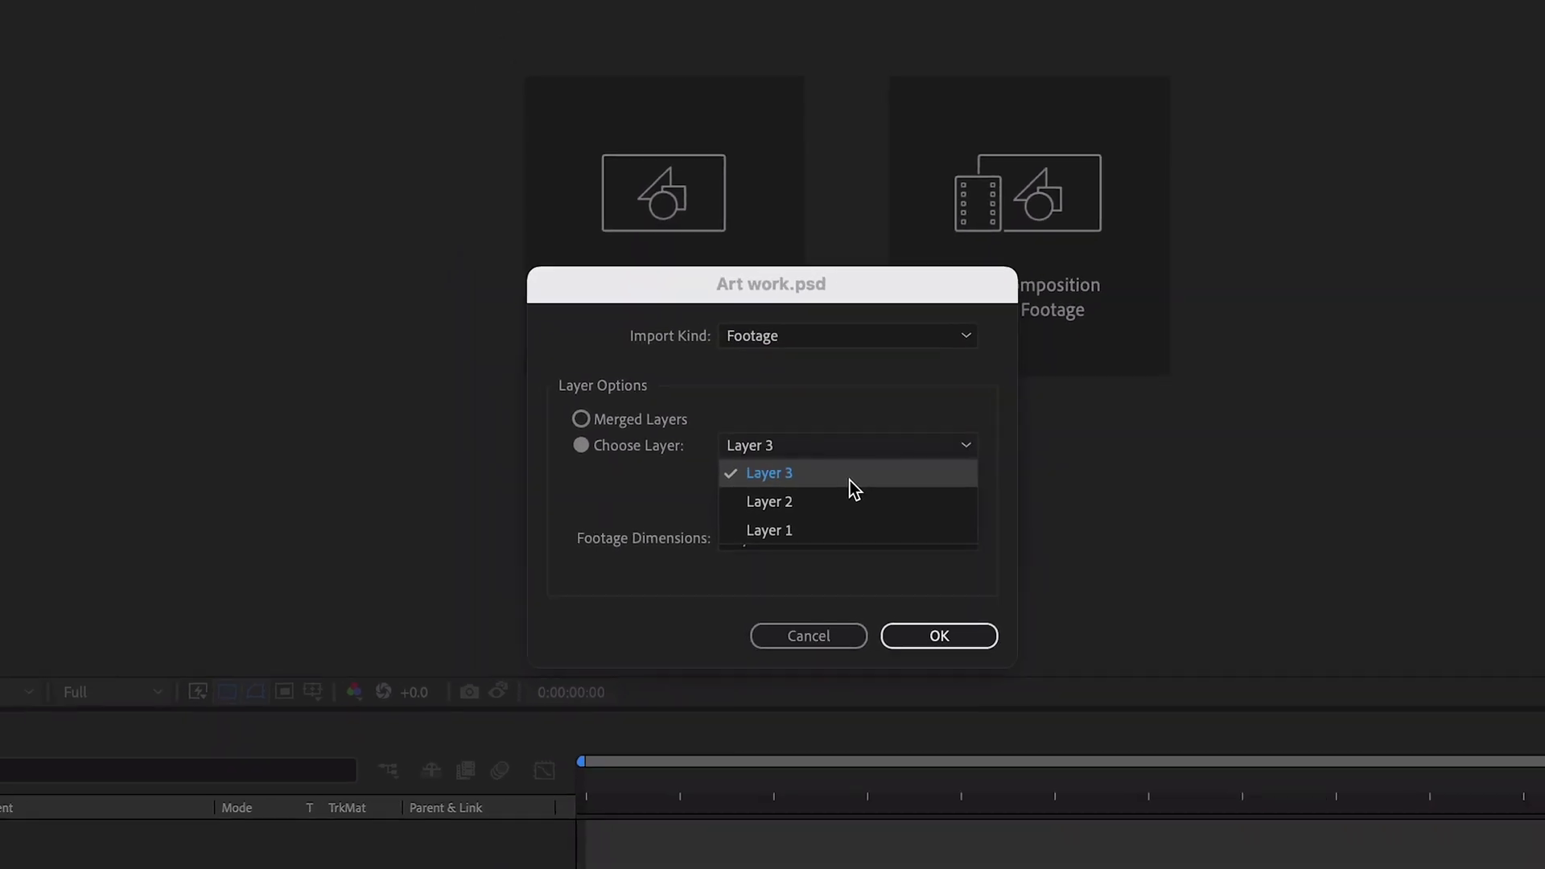
click(853, 482)
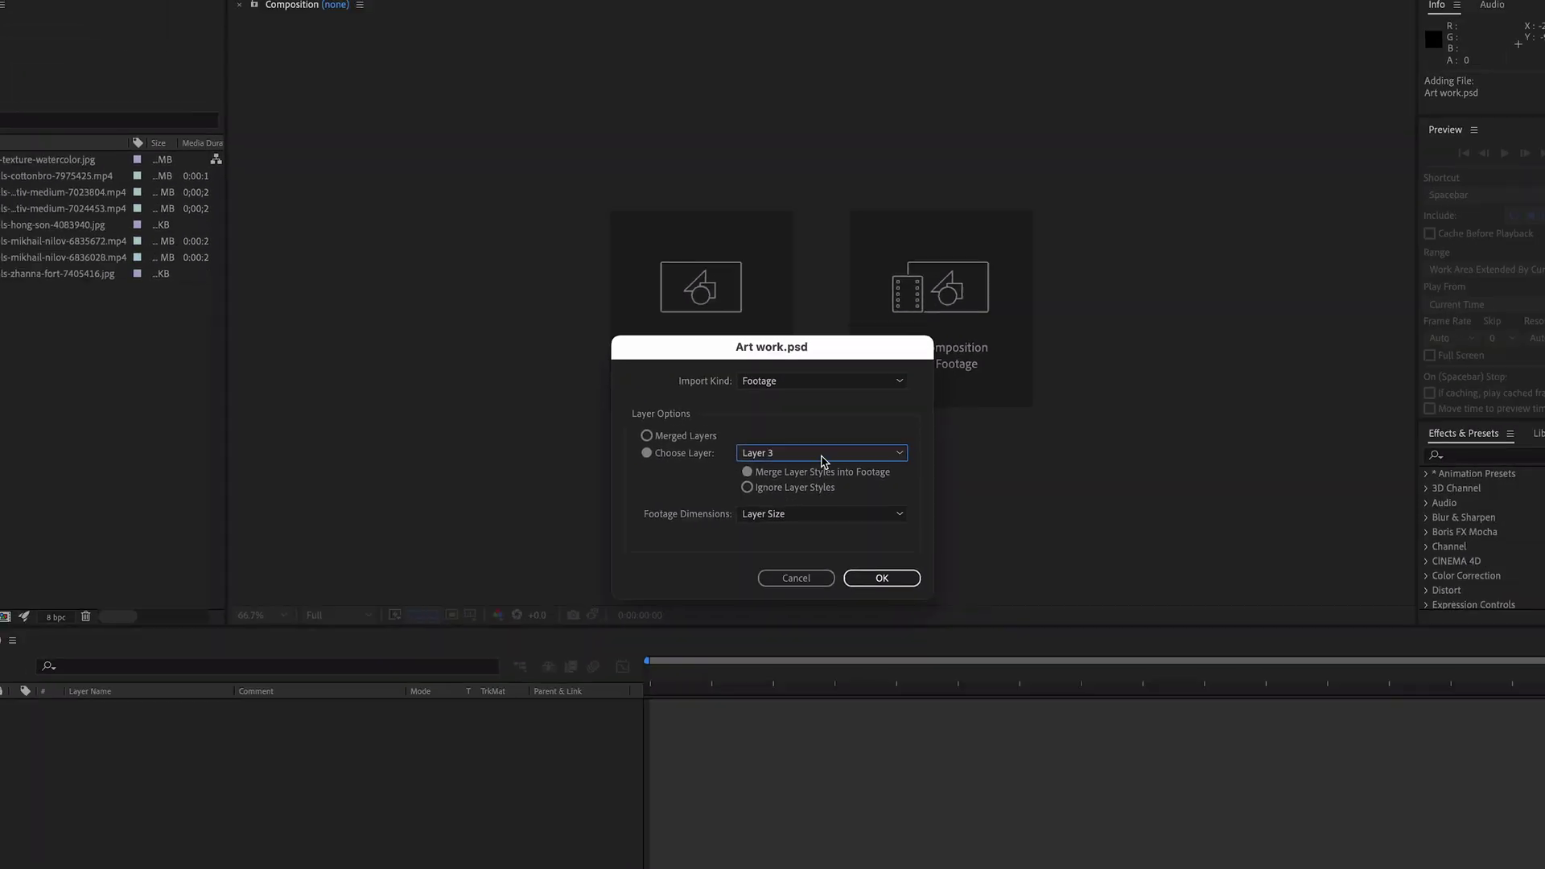
click(898, 596)
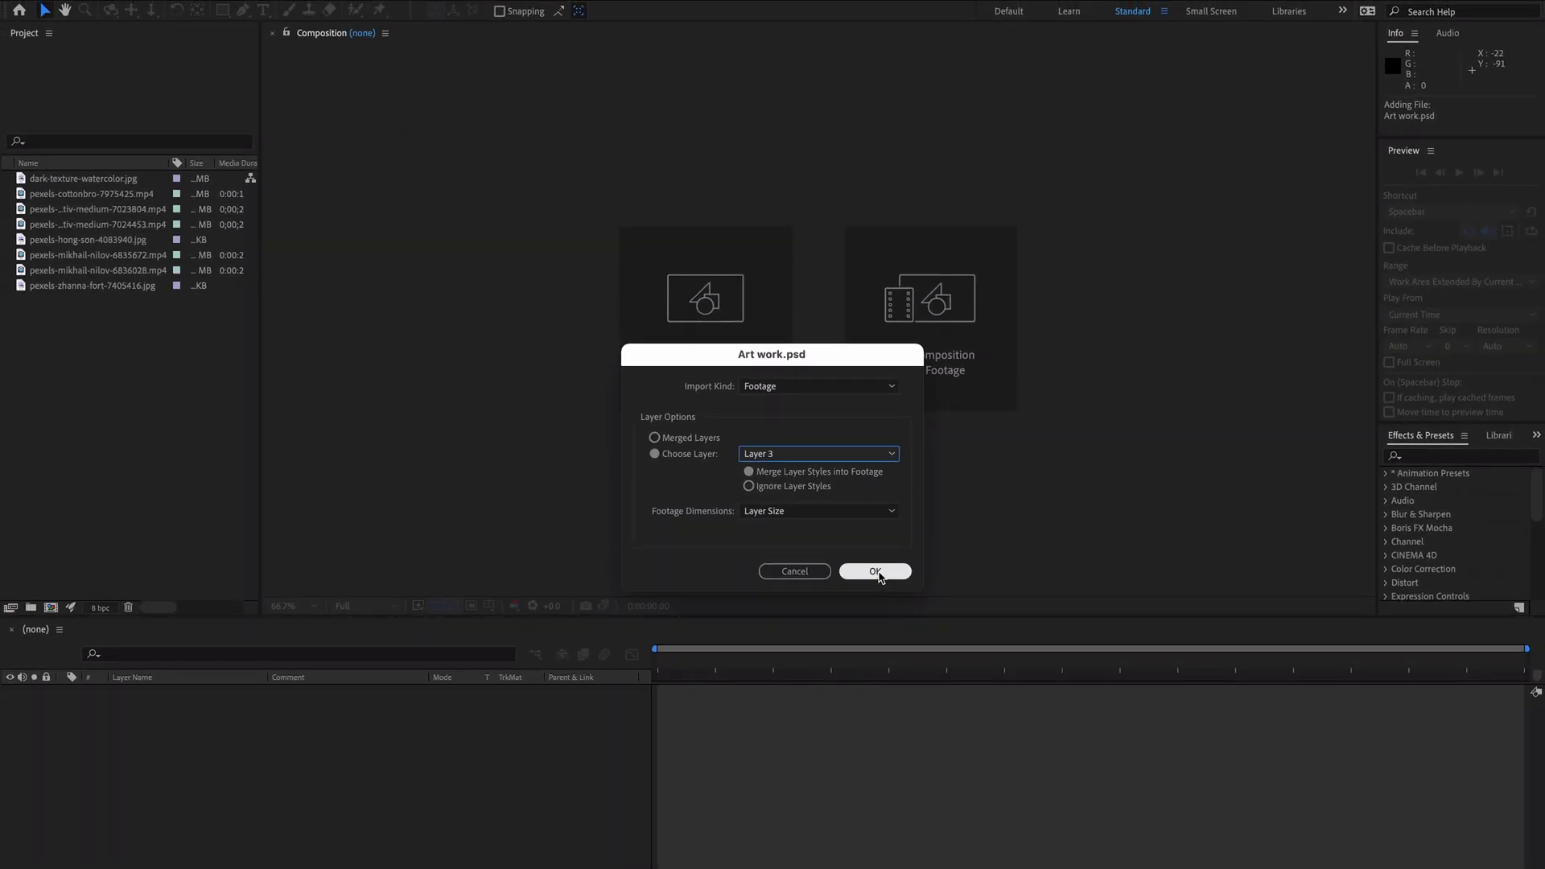
Step: Finish importing Layer 3/Art work.psd, view the blue logo, and reopen the import window
click(877, 572)
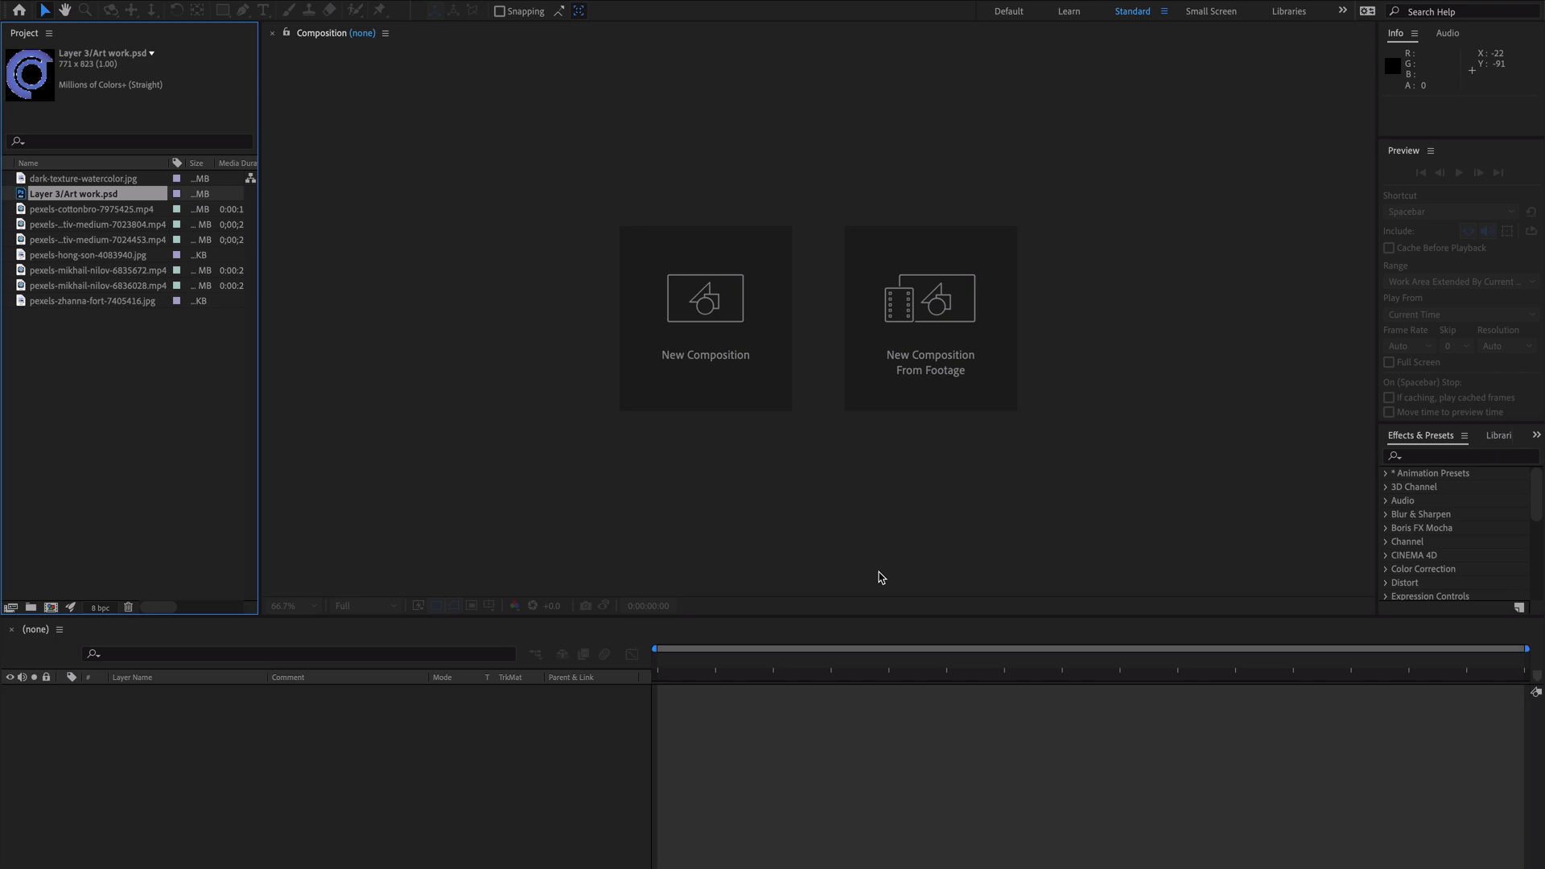
double_click(31, 197)
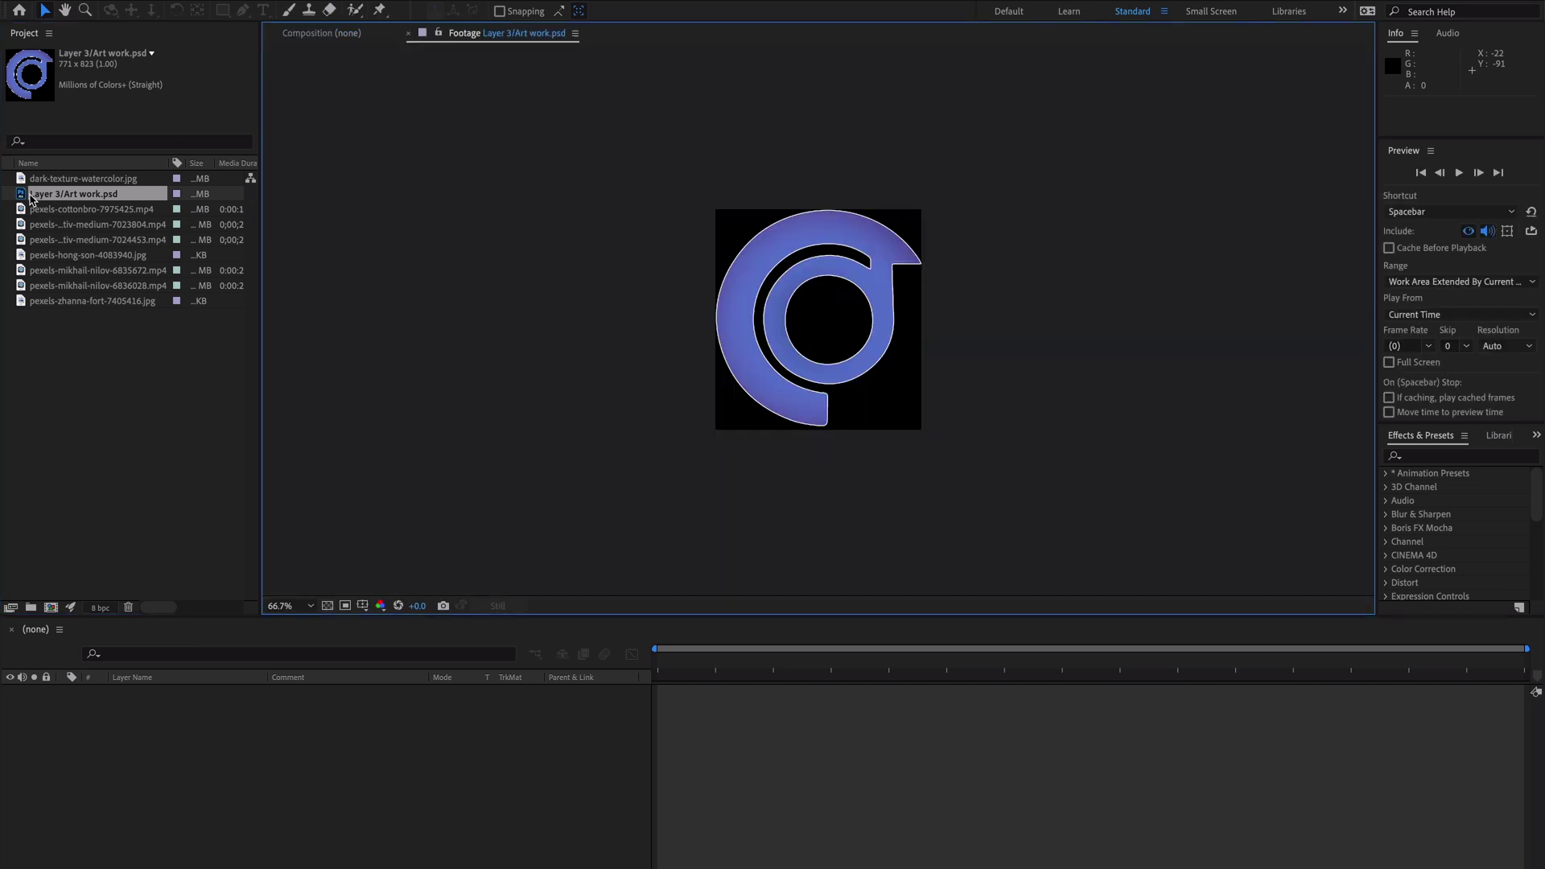
double_click(103, 392)
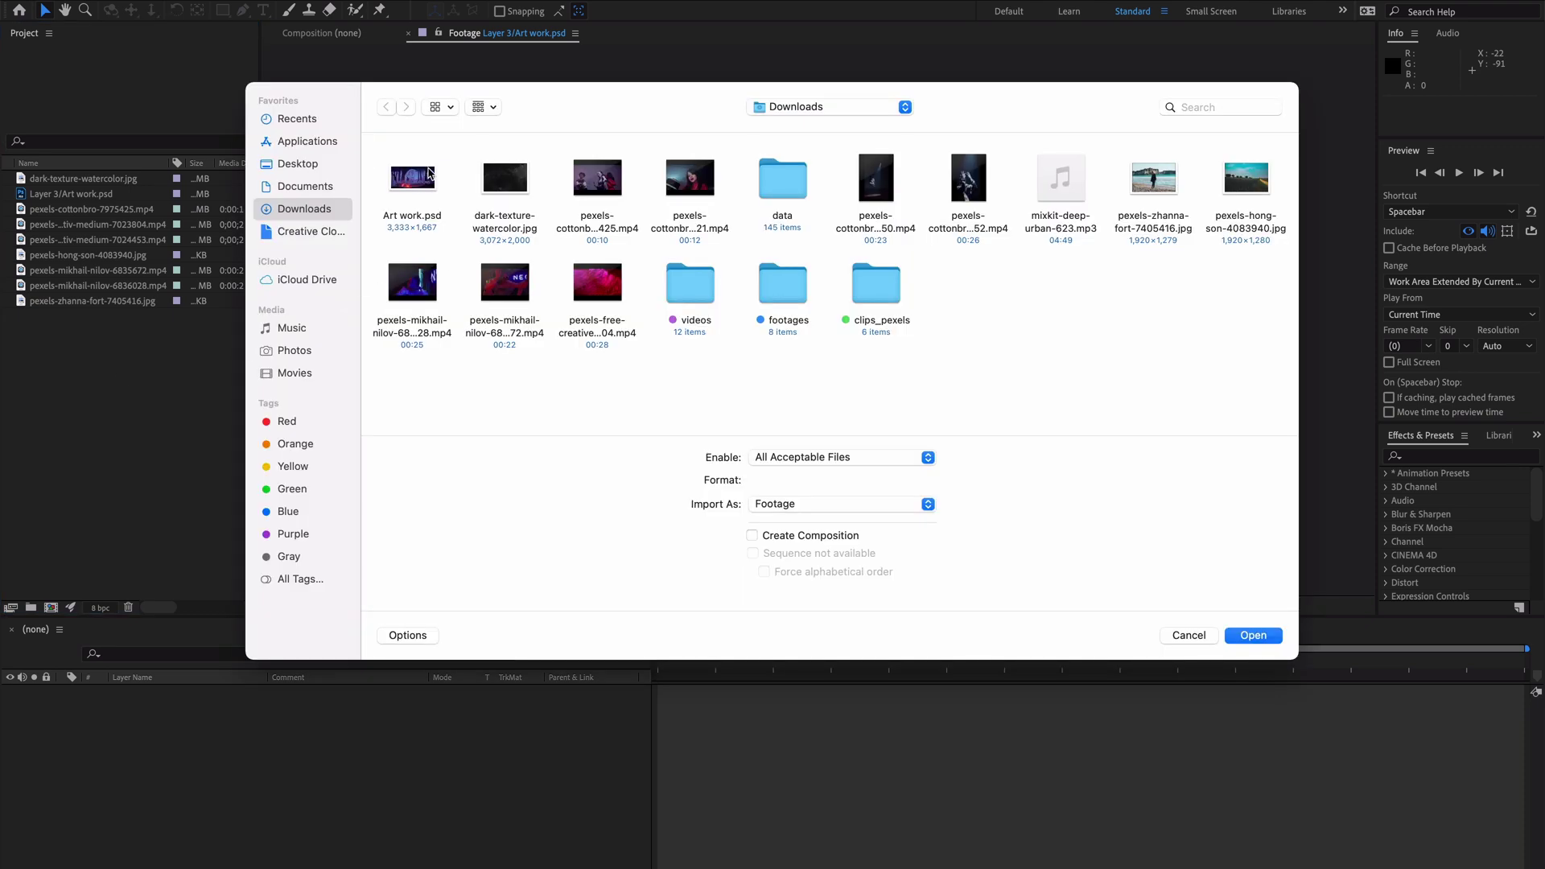
Step: Import Layer 2 of Art work.psd as footage, then reopen the import window on Downloads
double_click(429, 174)
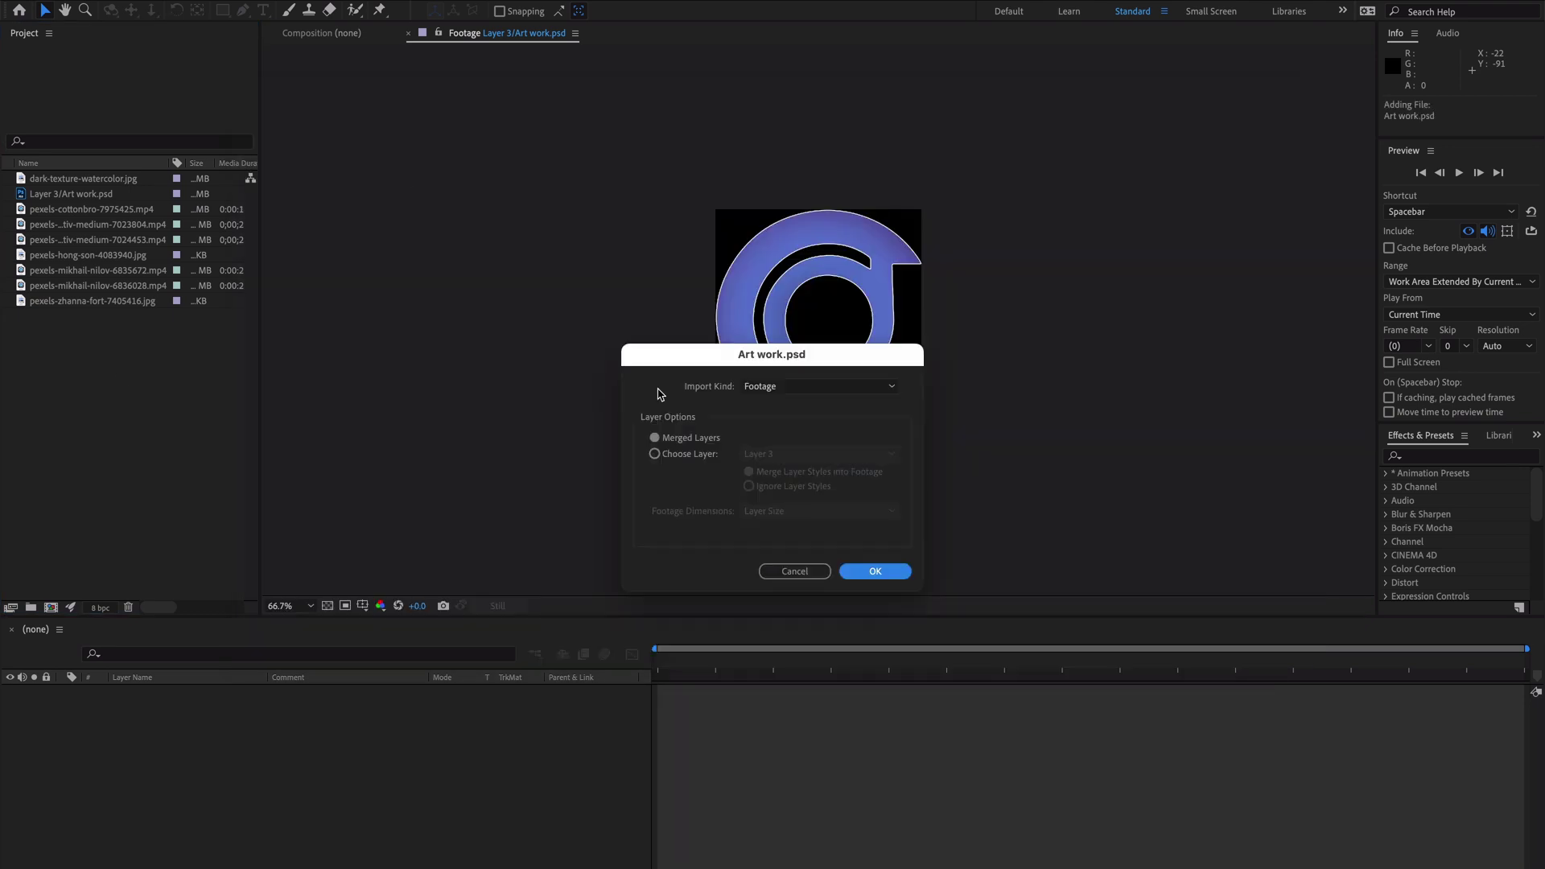
click(767, 389)
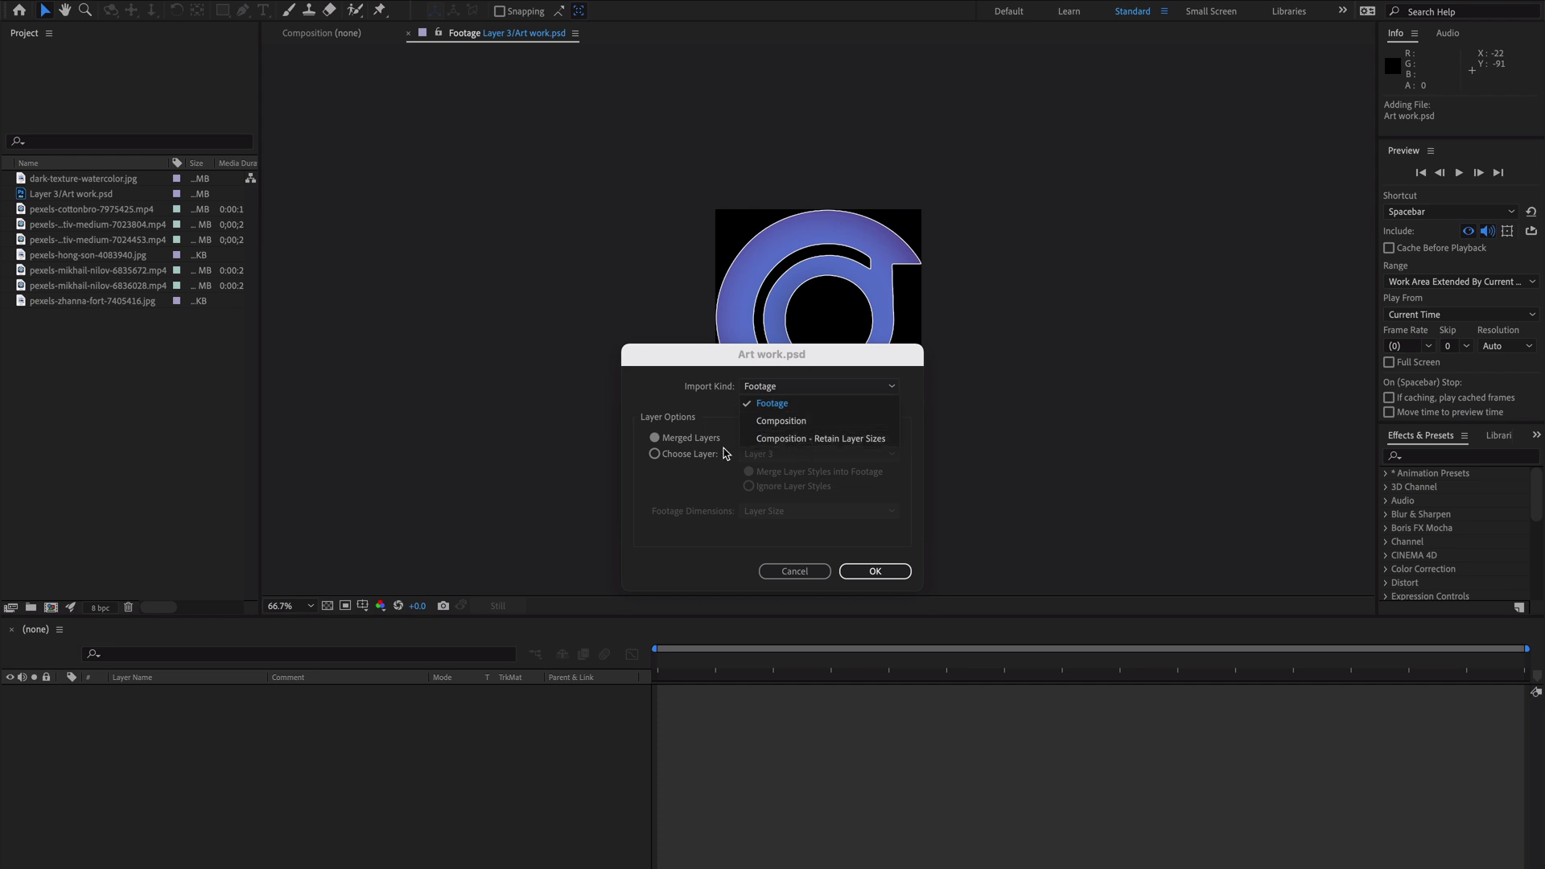
click(698, 415)
click(680, 454)
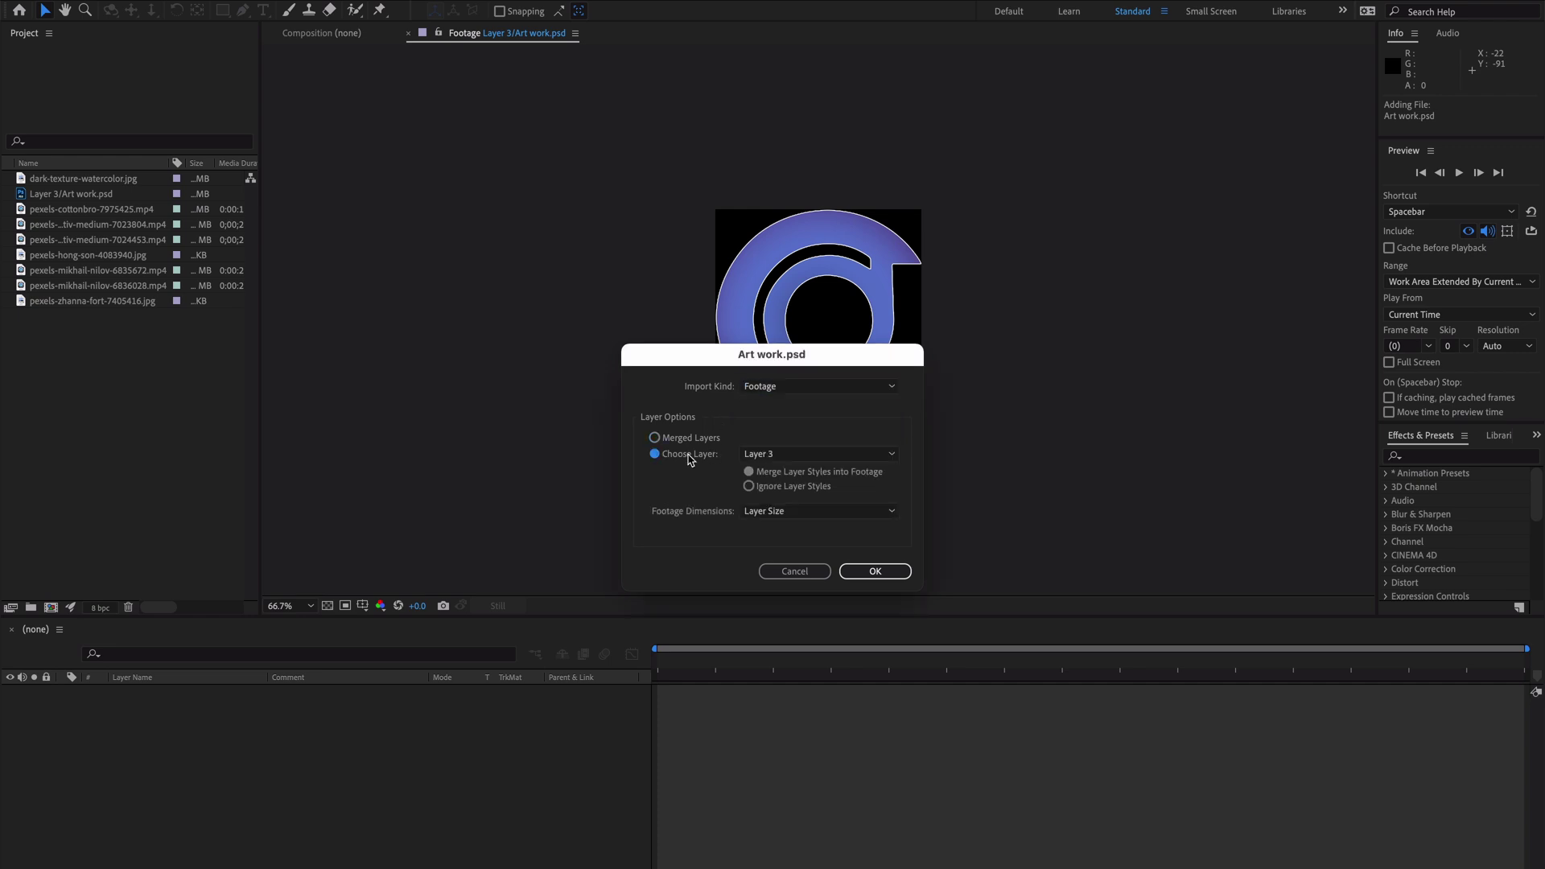
click(793, 454)
click(797, 503)
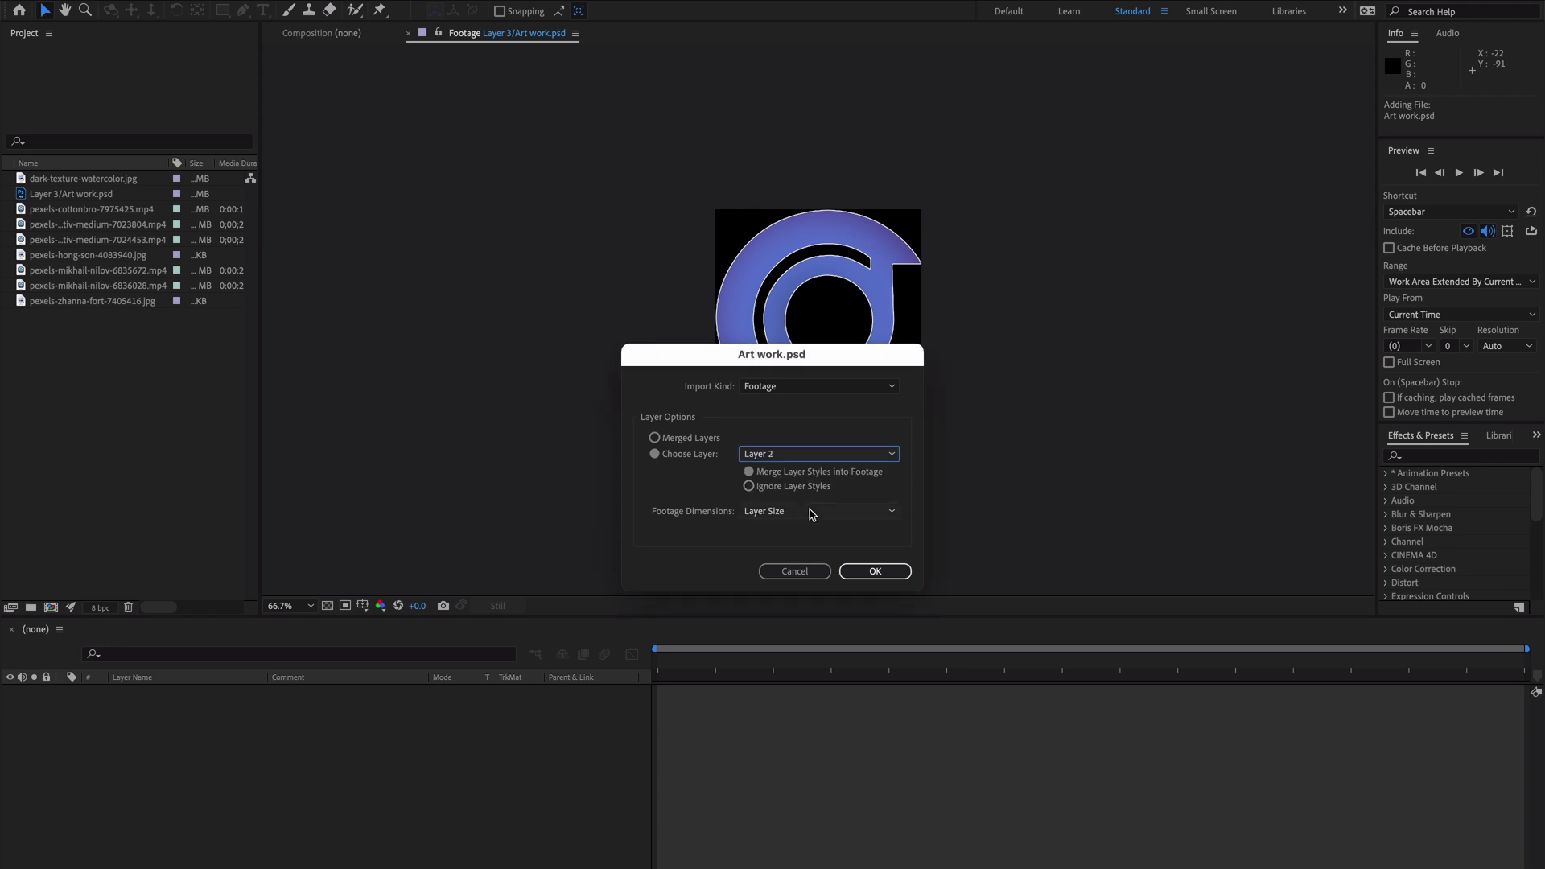
click(875, 570)
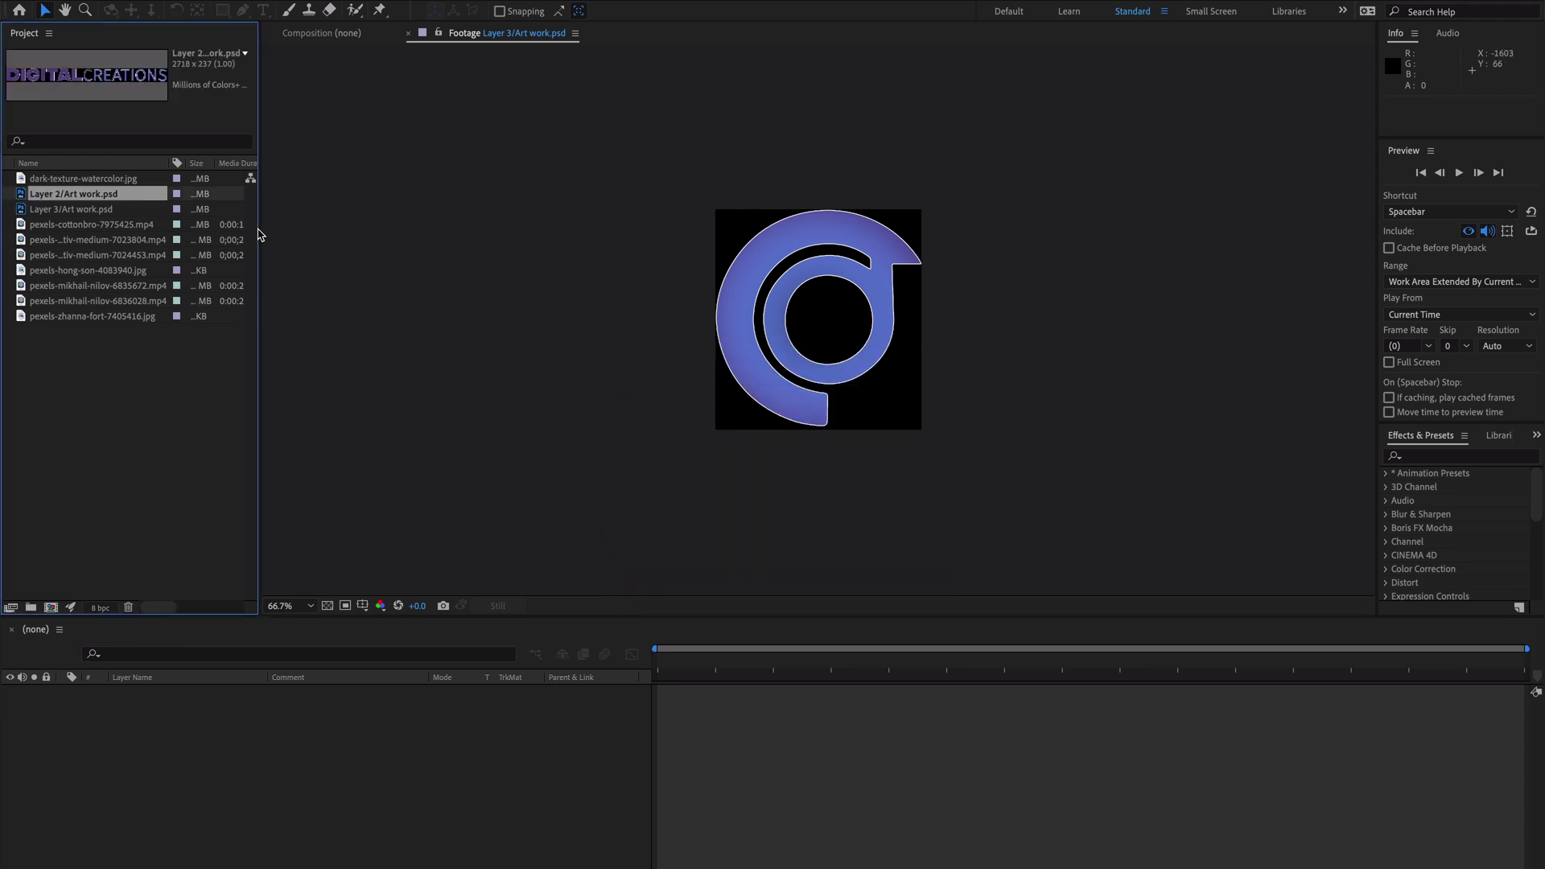
double_click(89, 214)
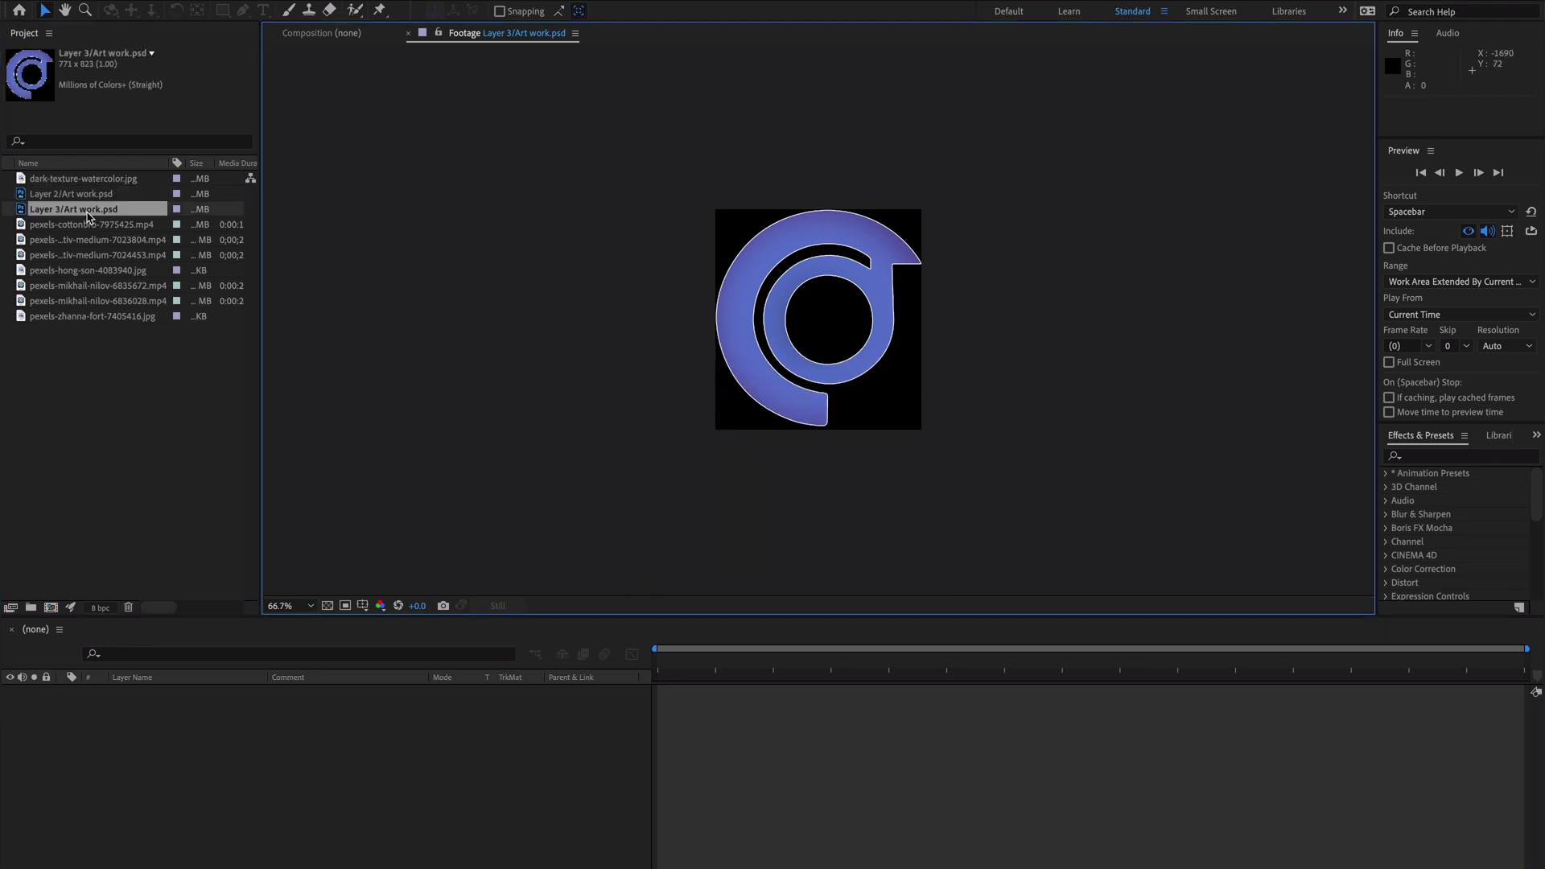
double_click(36, 194)
double_click(65, 390)
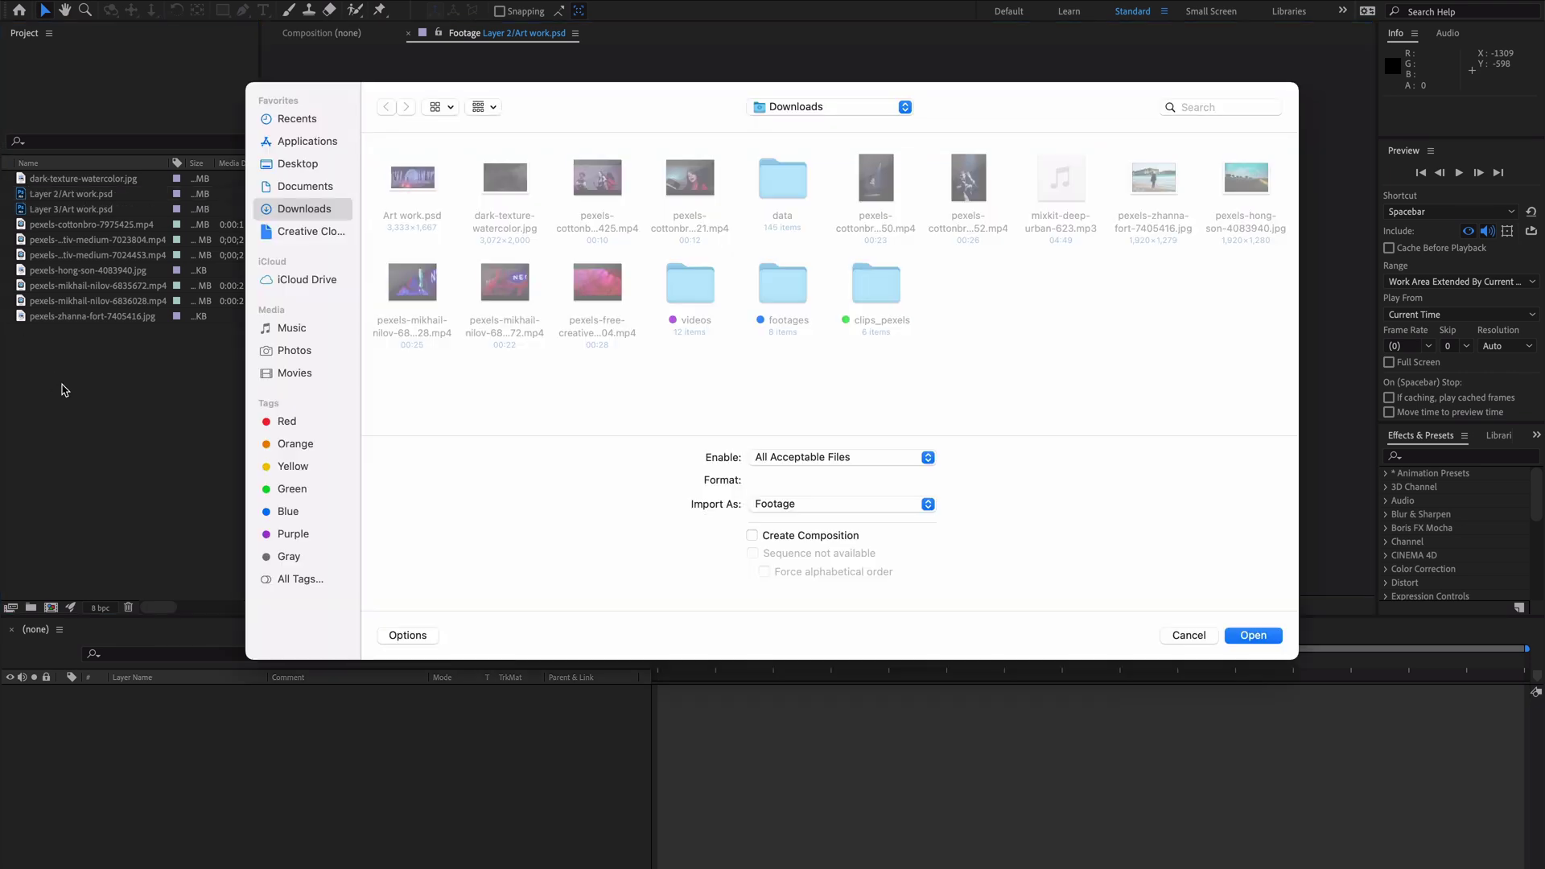
Step: Import Art work.psd as Composition - Retain Layer Sizes with Editable Layer Styles
click(429, 183)
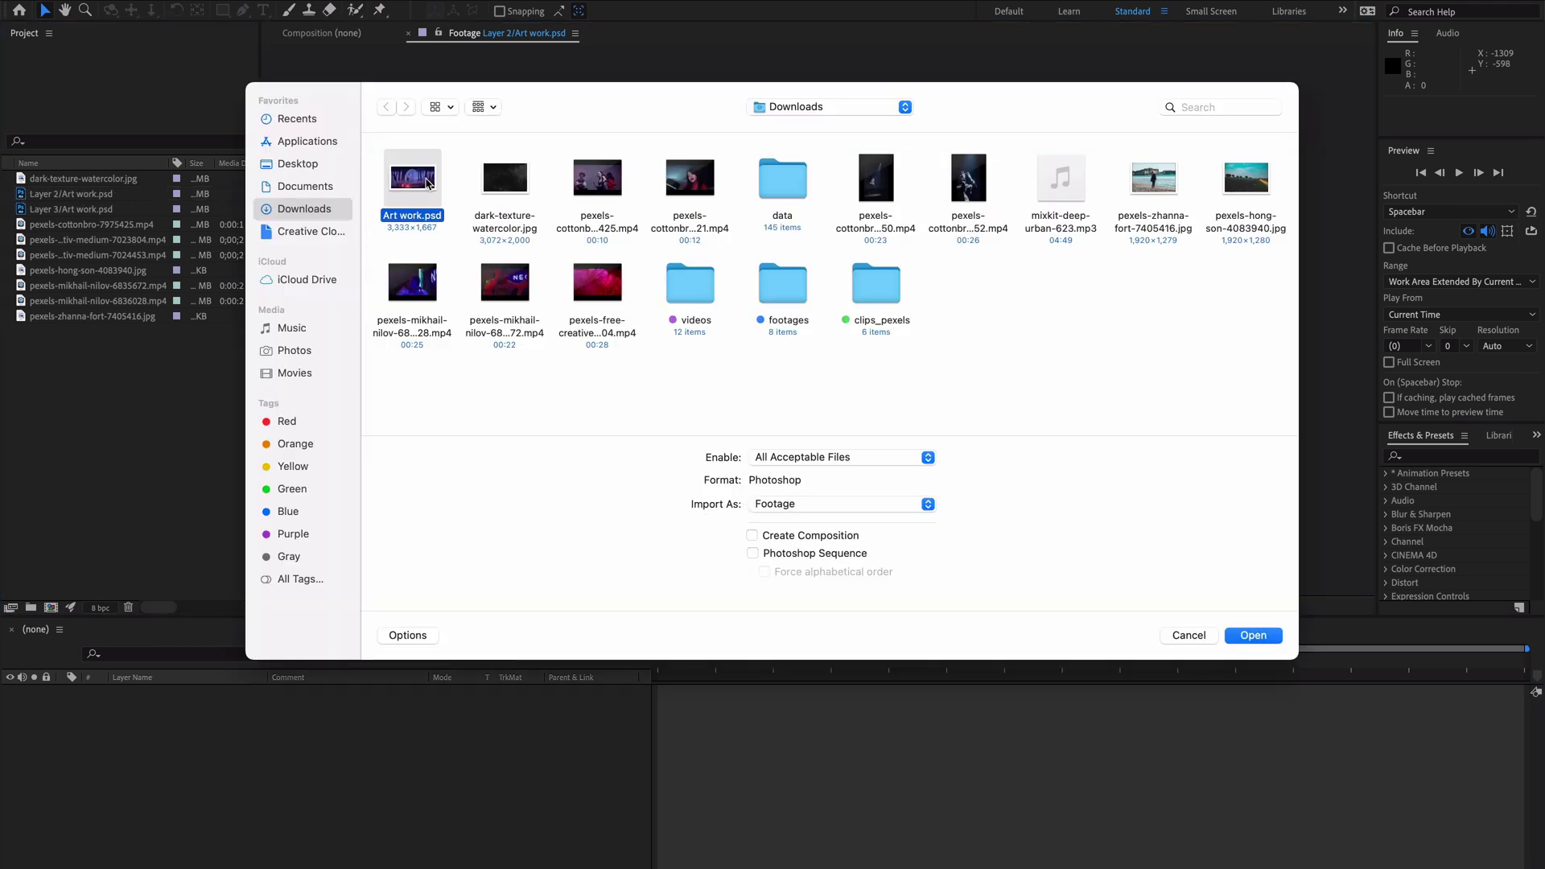
double_click(429, 183)
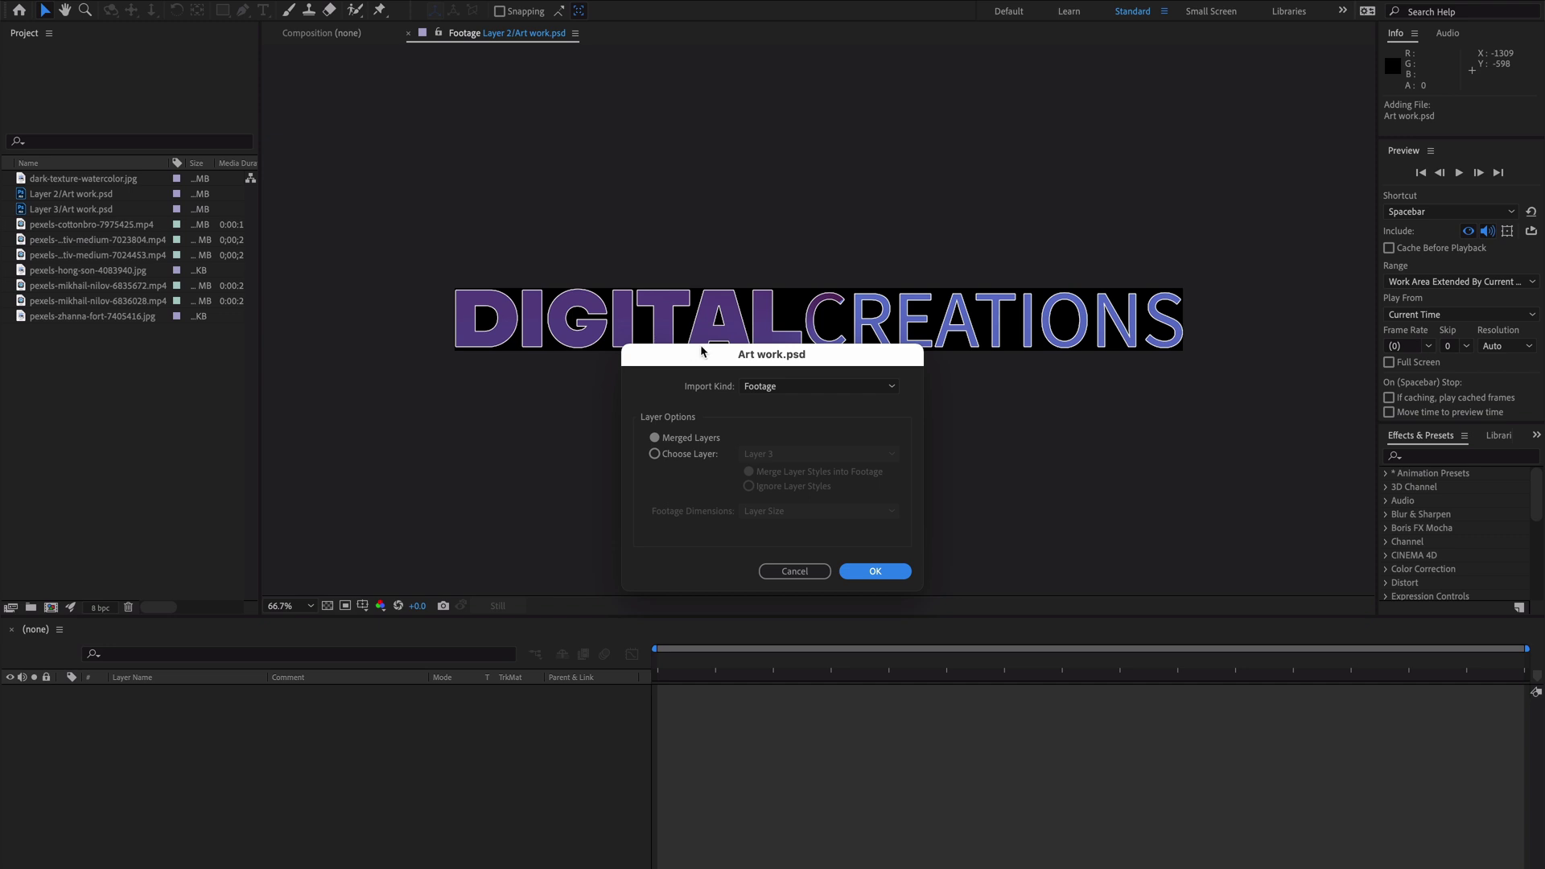
click(827, 387)
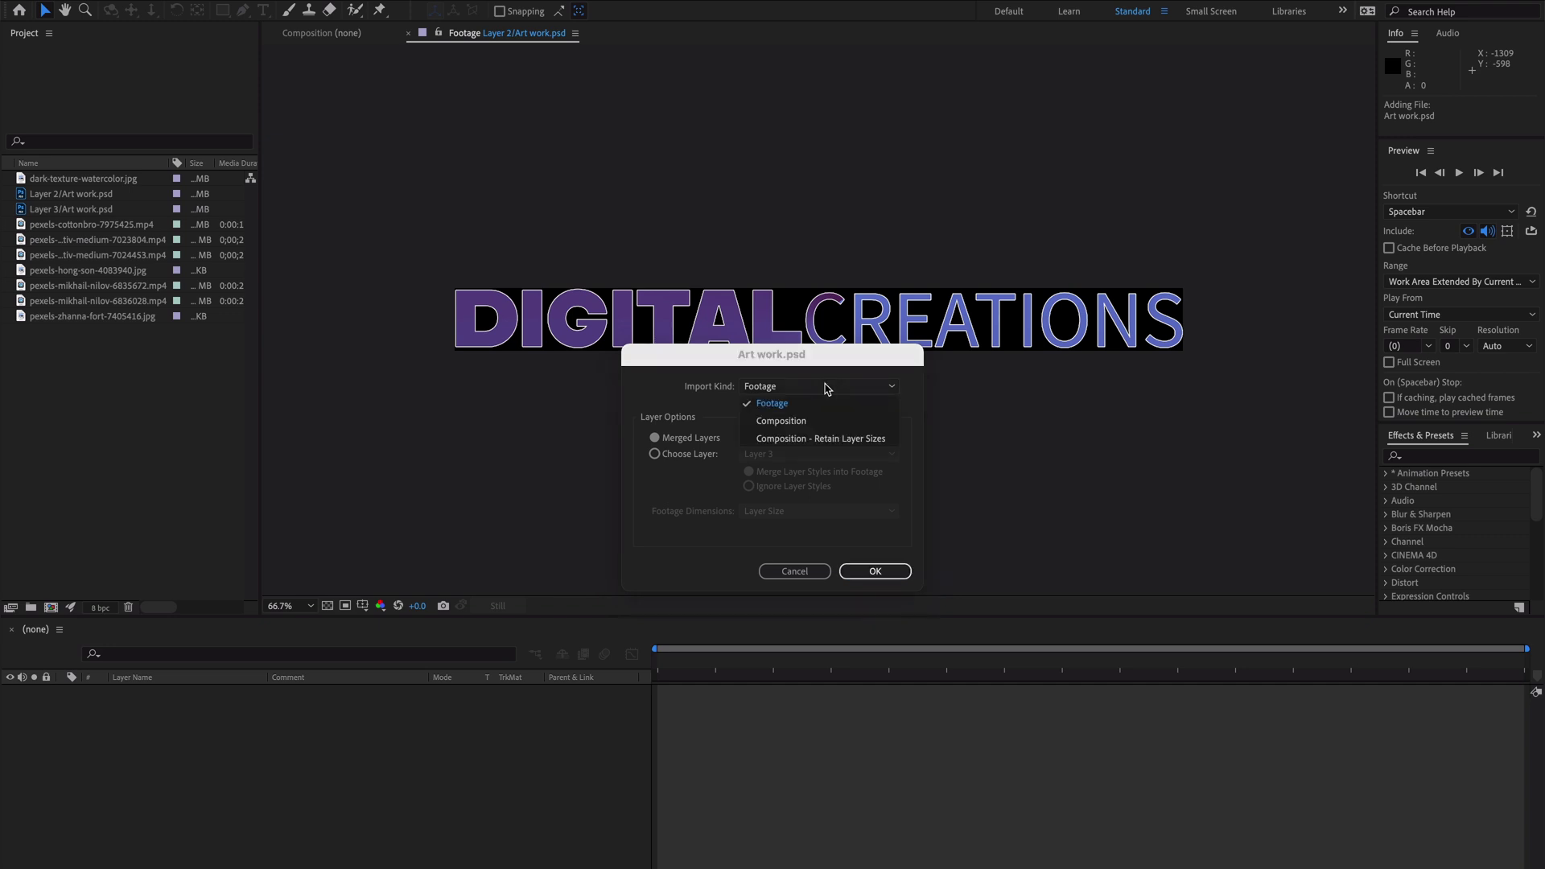
click(866, 447)
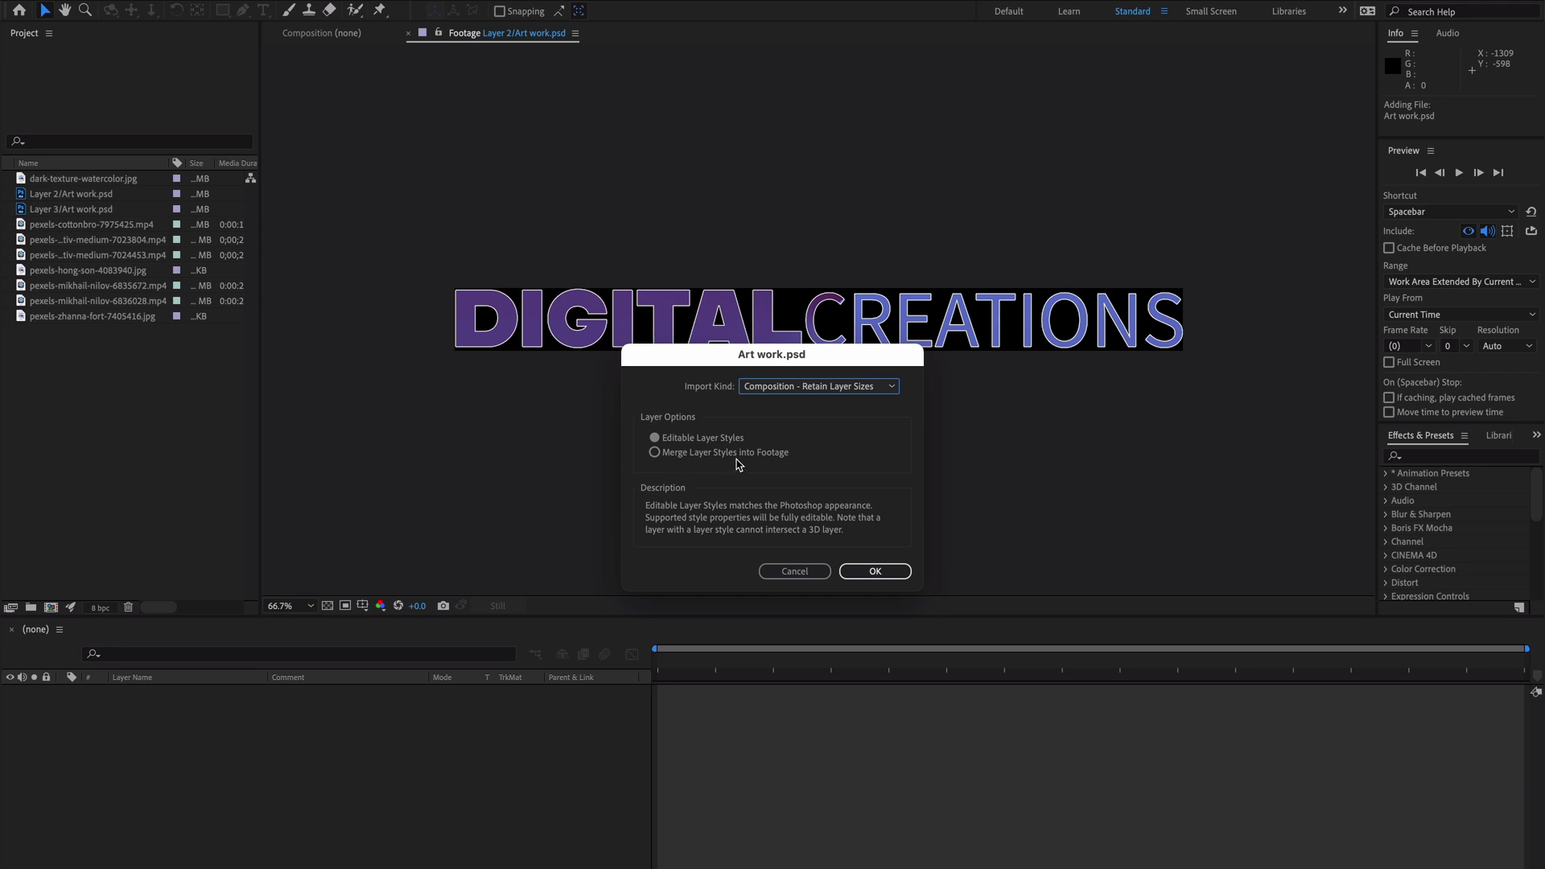
click(655, 453)
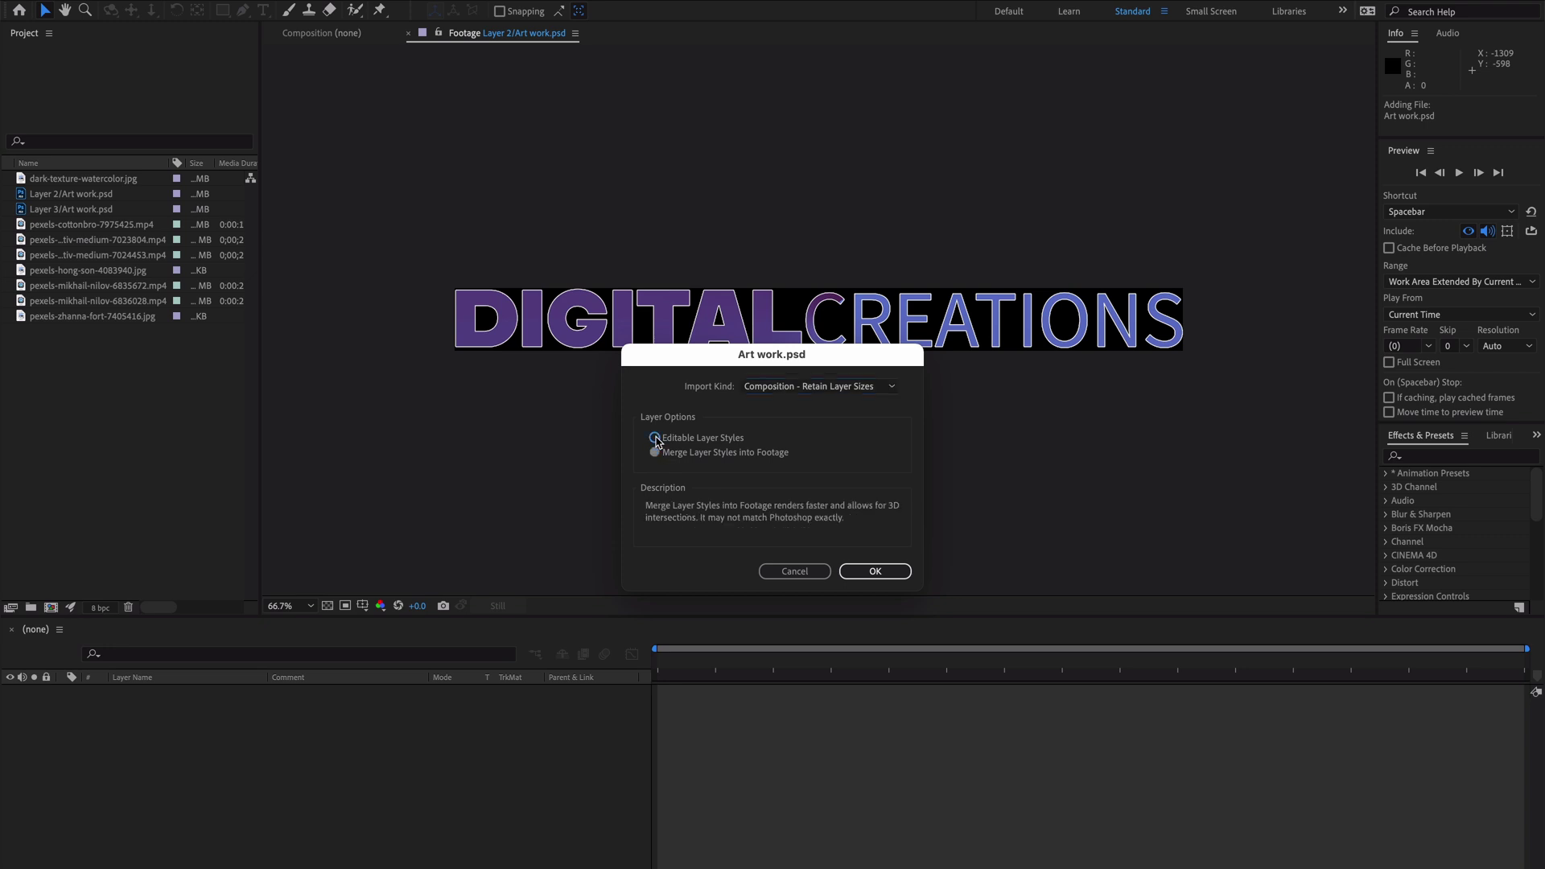
click(656, 439)
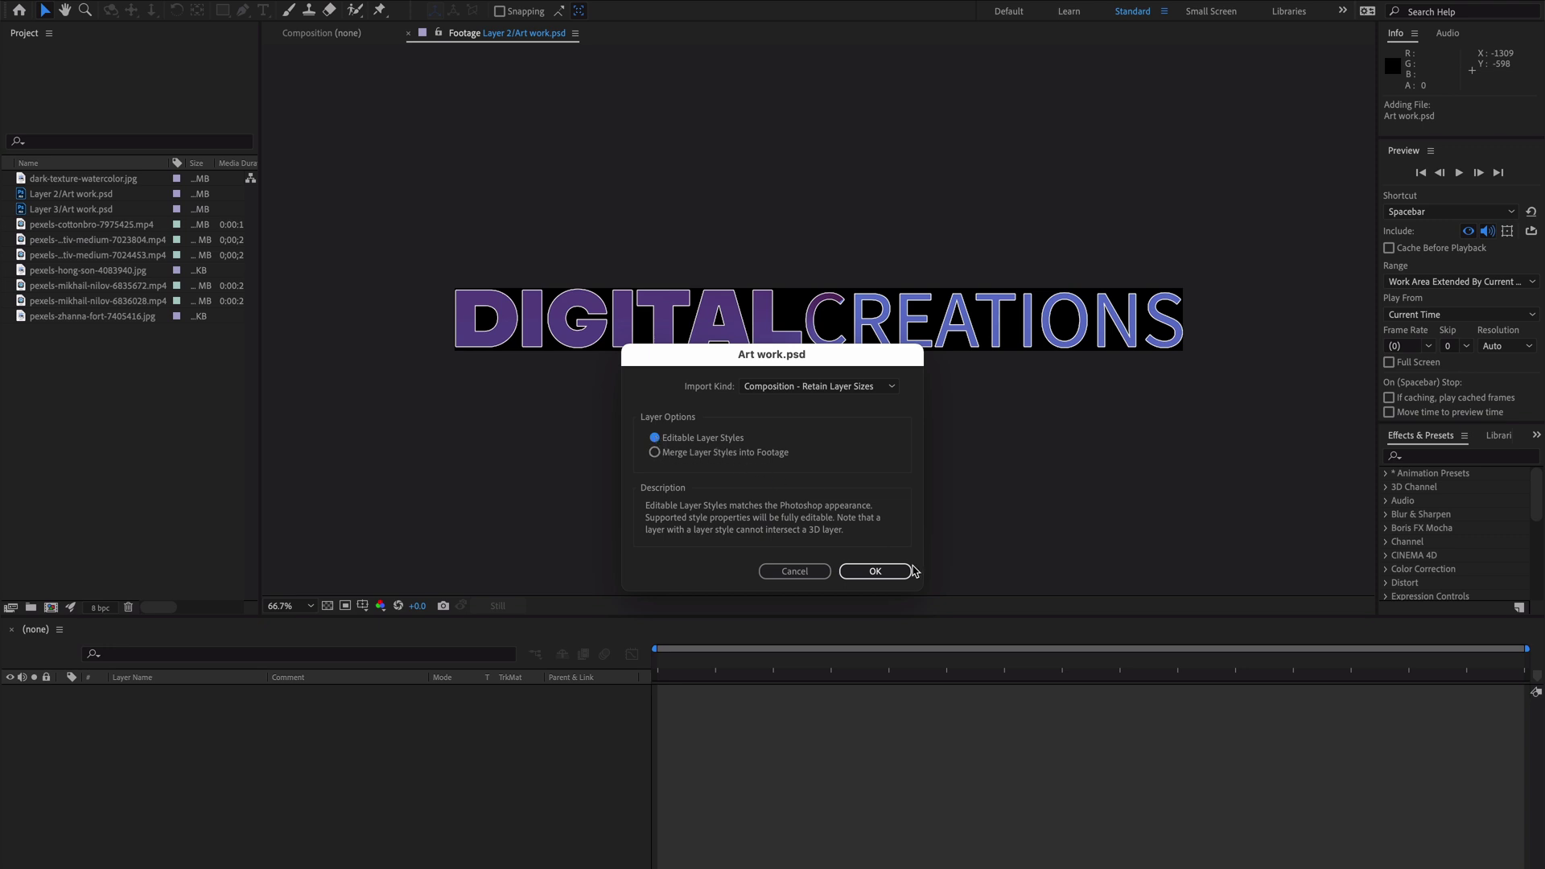
click(875, 572)
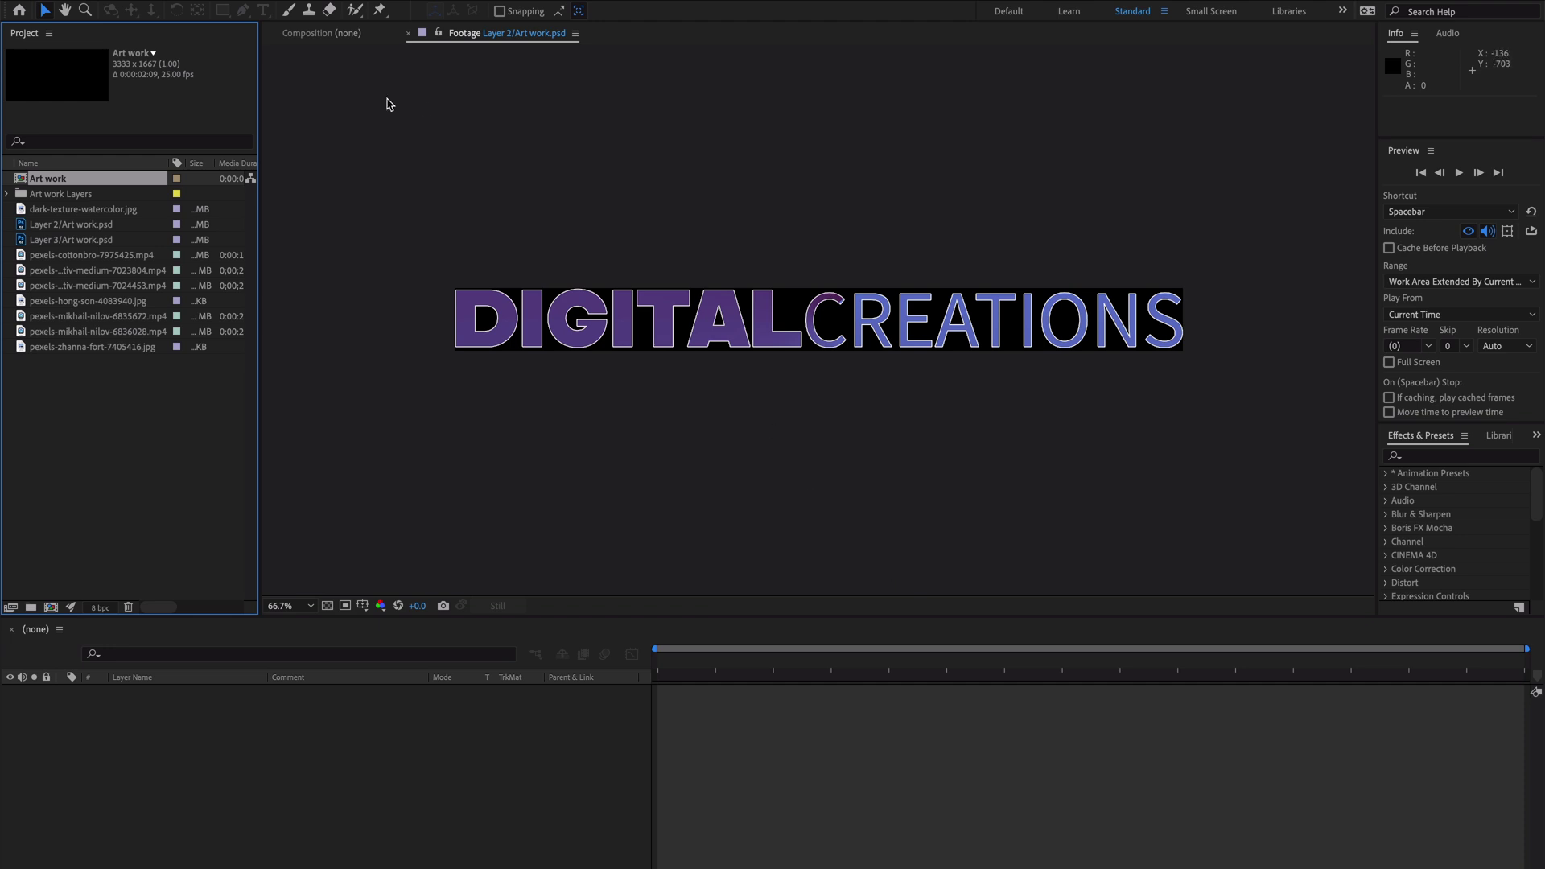
Step: Open the Art work comp and shift the logo and DIGITAL CREATIONS text slightly right
double_click(22, 184)
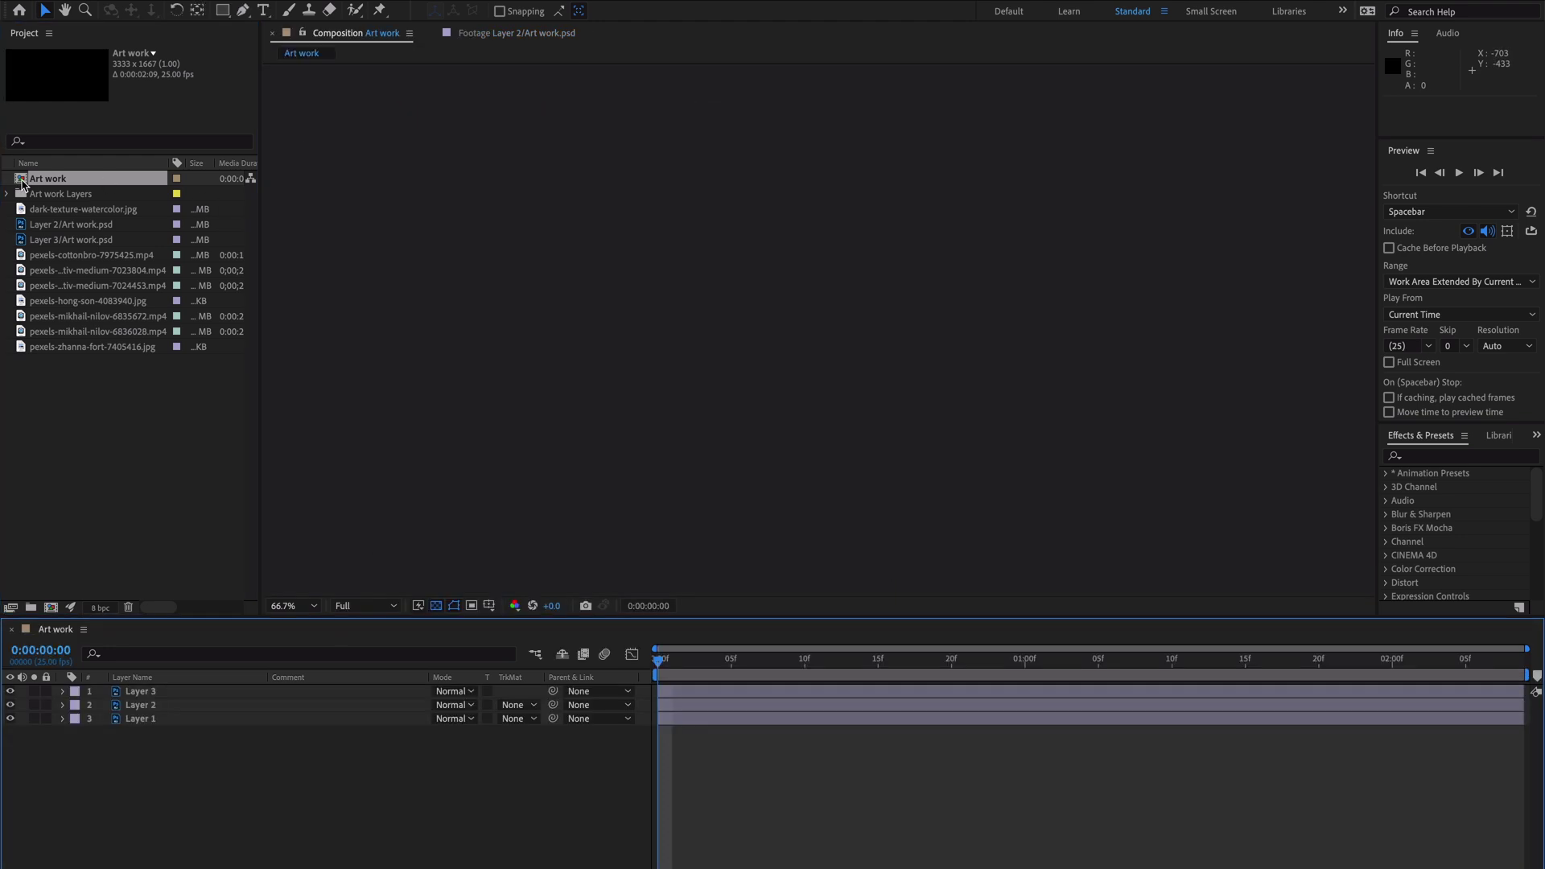
click(32, 198)
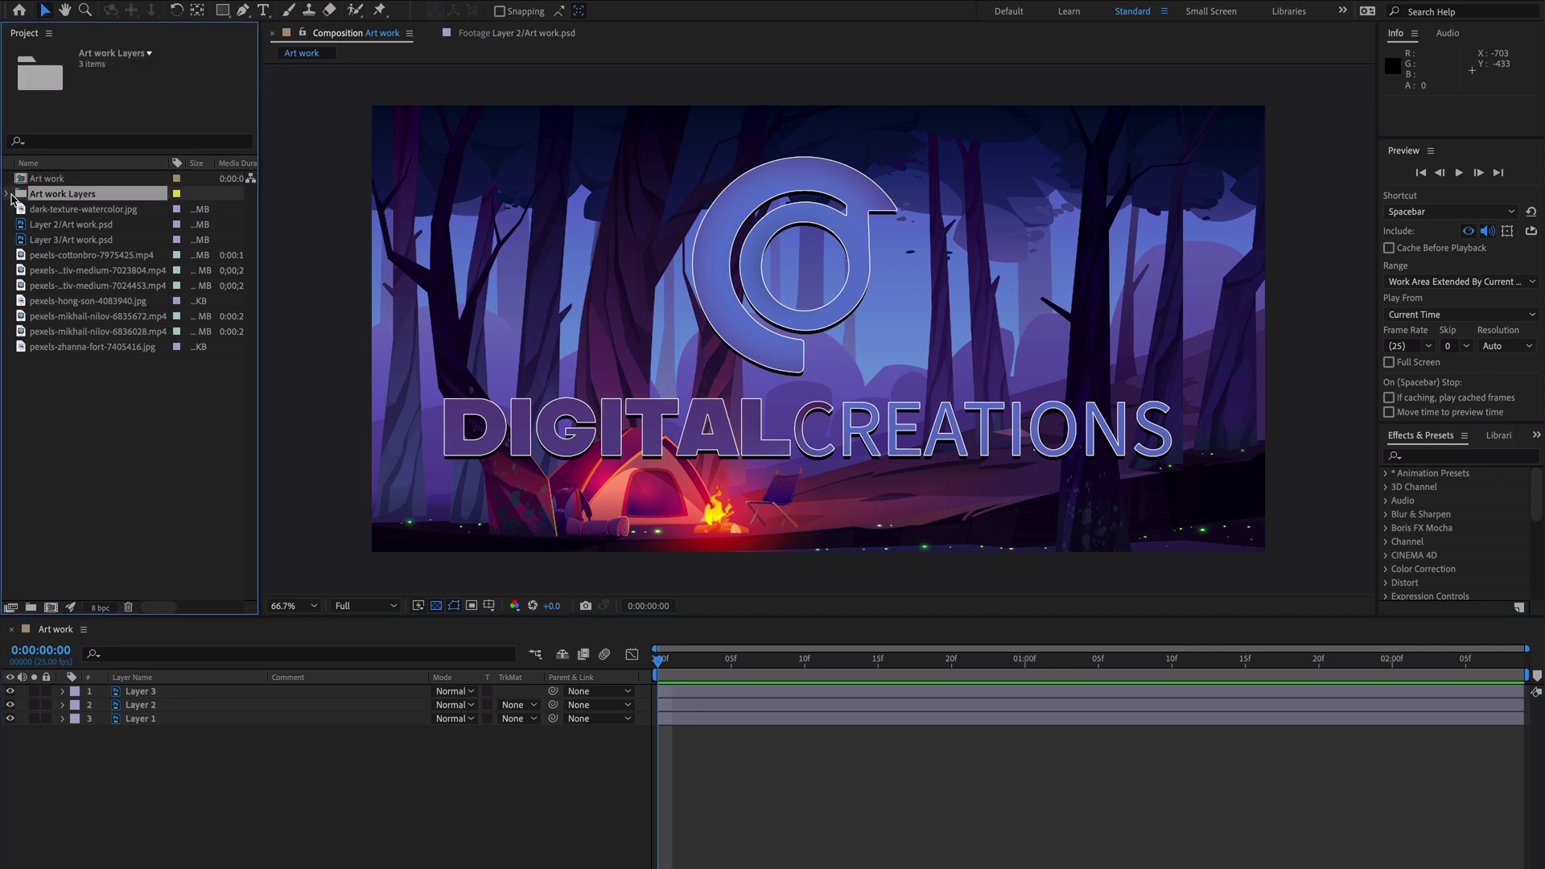
click(7, 194)
click(71, 211)
click(75, 225)
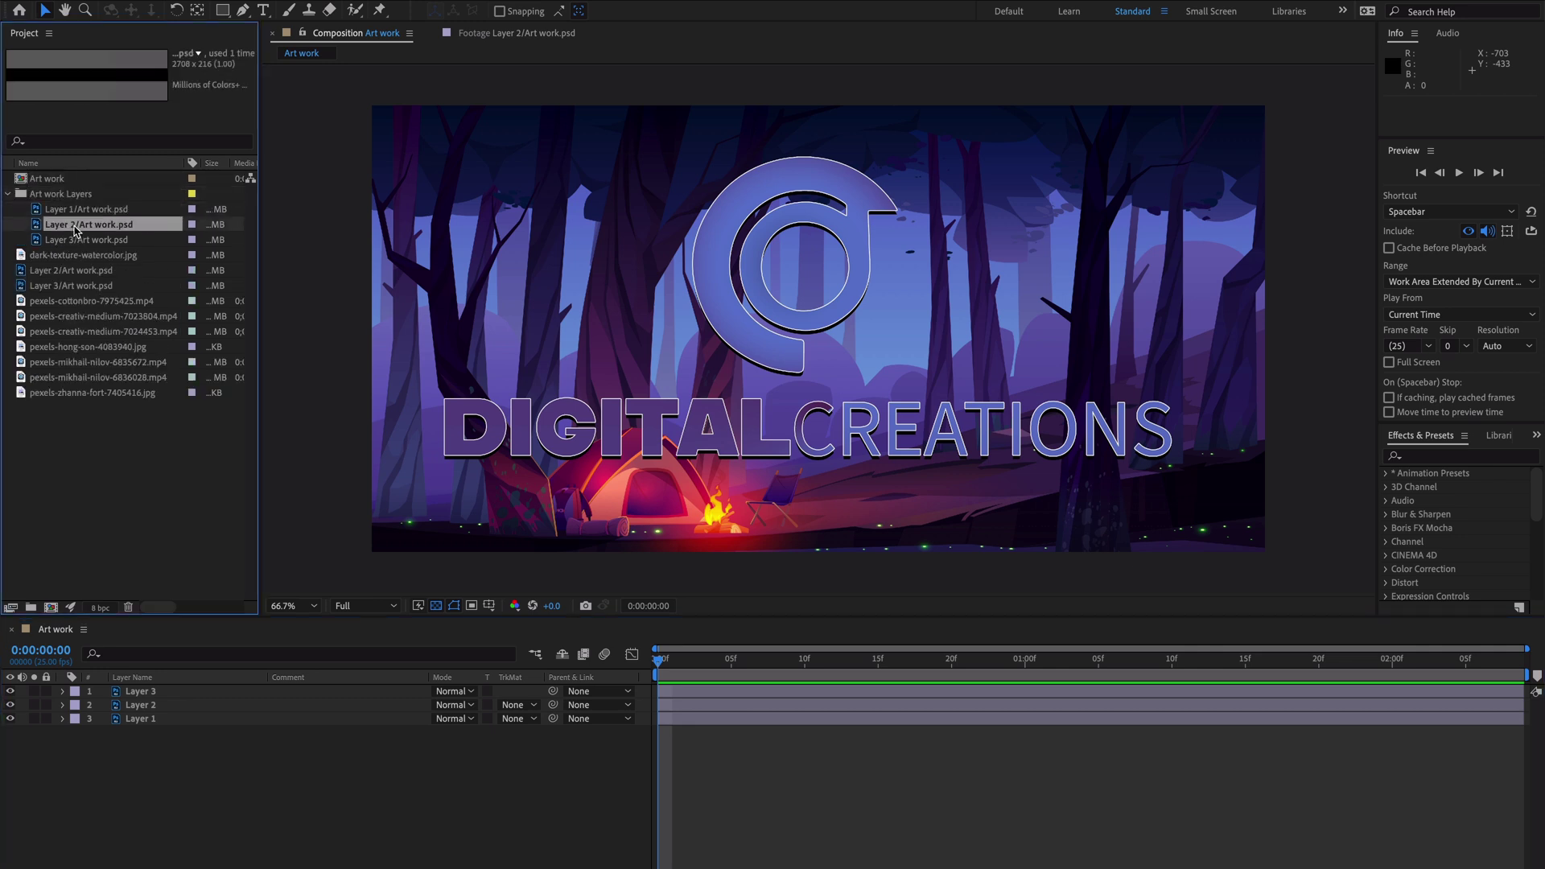
click(689, 220)
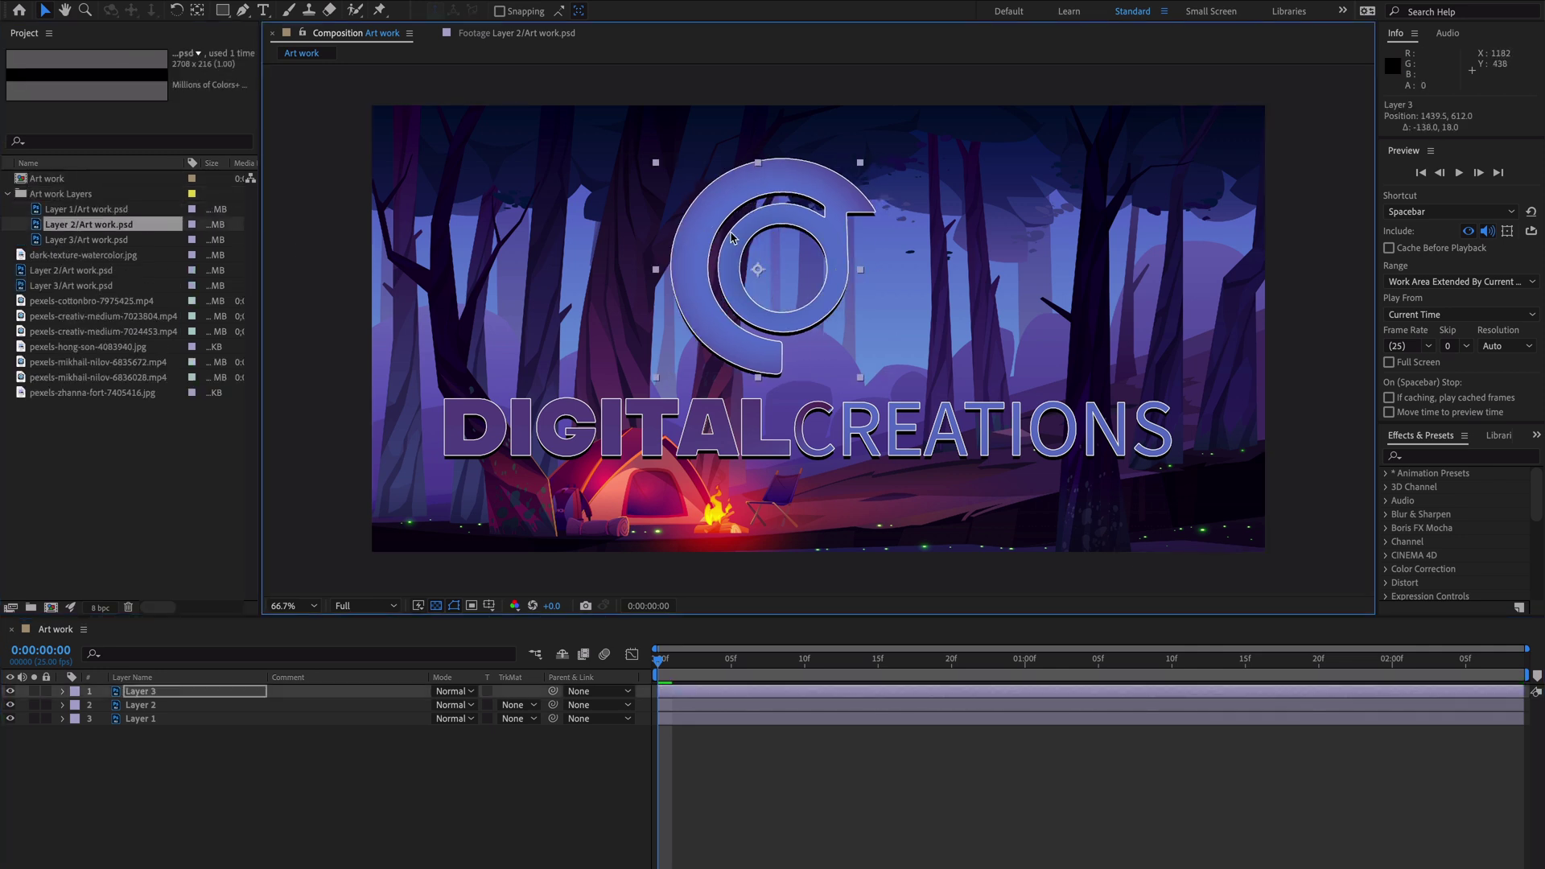
drag(779, 201, 830, 205)
drag(764, 434, 794, 444)
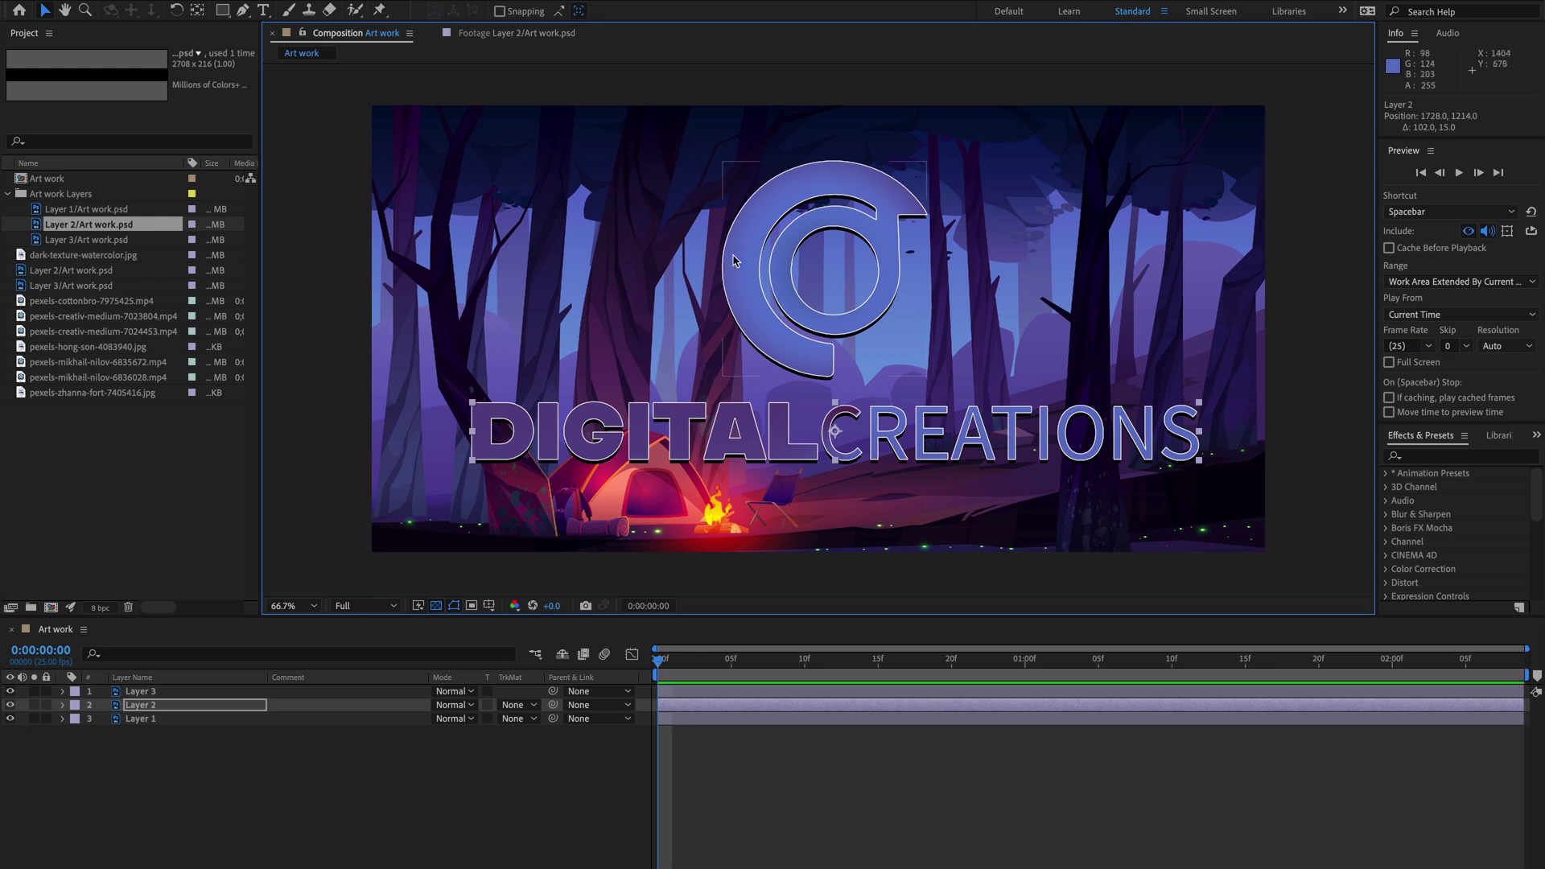
click(599, 214)
key(ctrl+z)
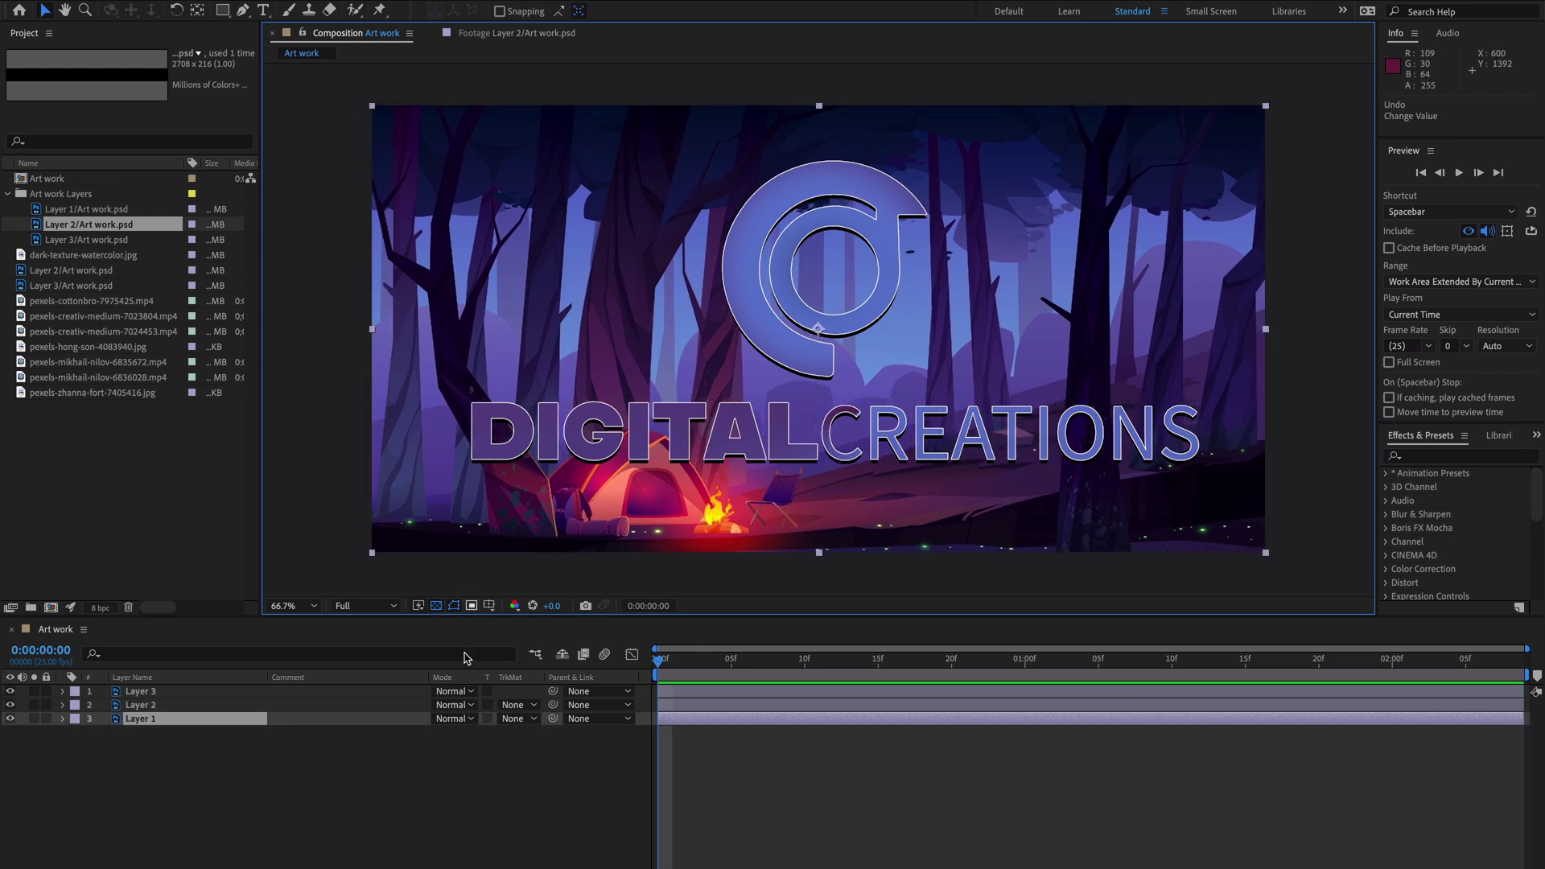
Step: Select the layers in the timeline, ending on the logo Layer 3, and collapse Art work Layers
drag(181, 775, 143, 713)
click(142, 693)
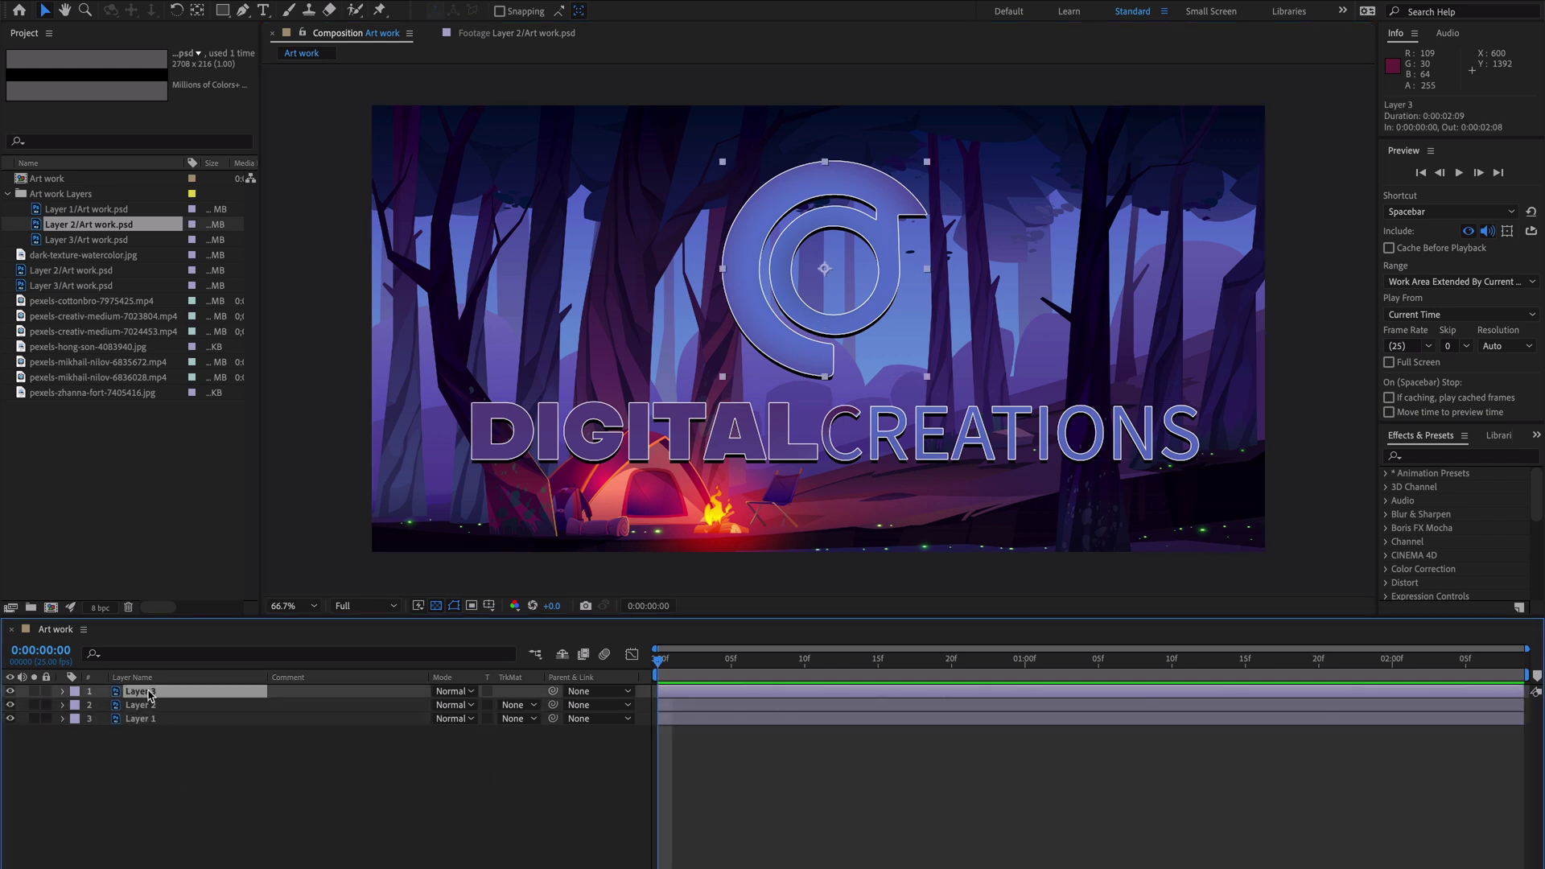
click(145, 718)
click(150, 704)
click(149, 692)
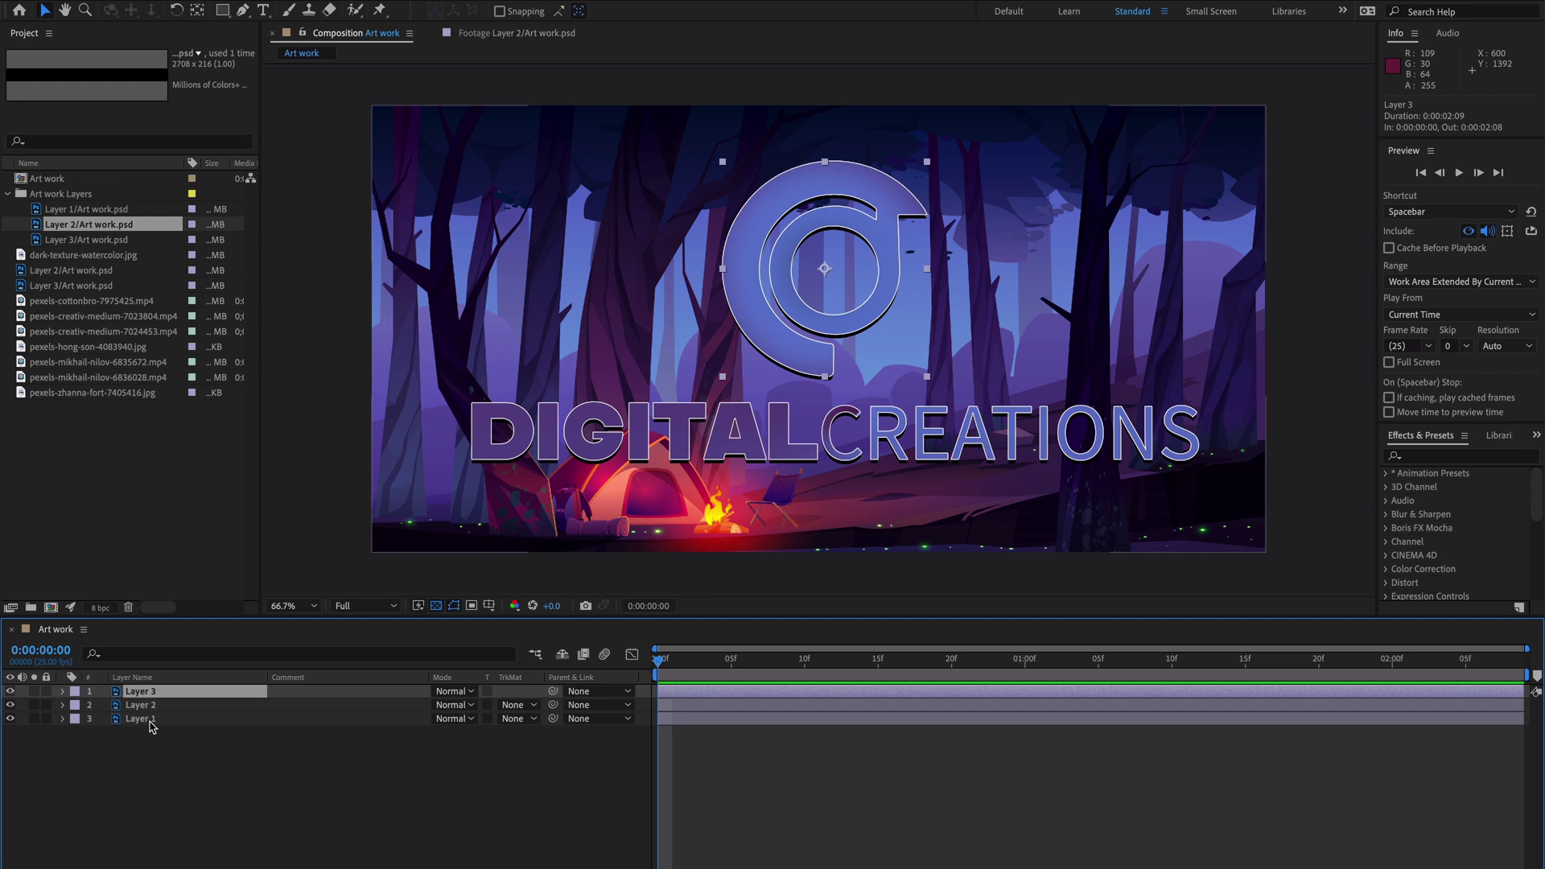
click(68, 395)
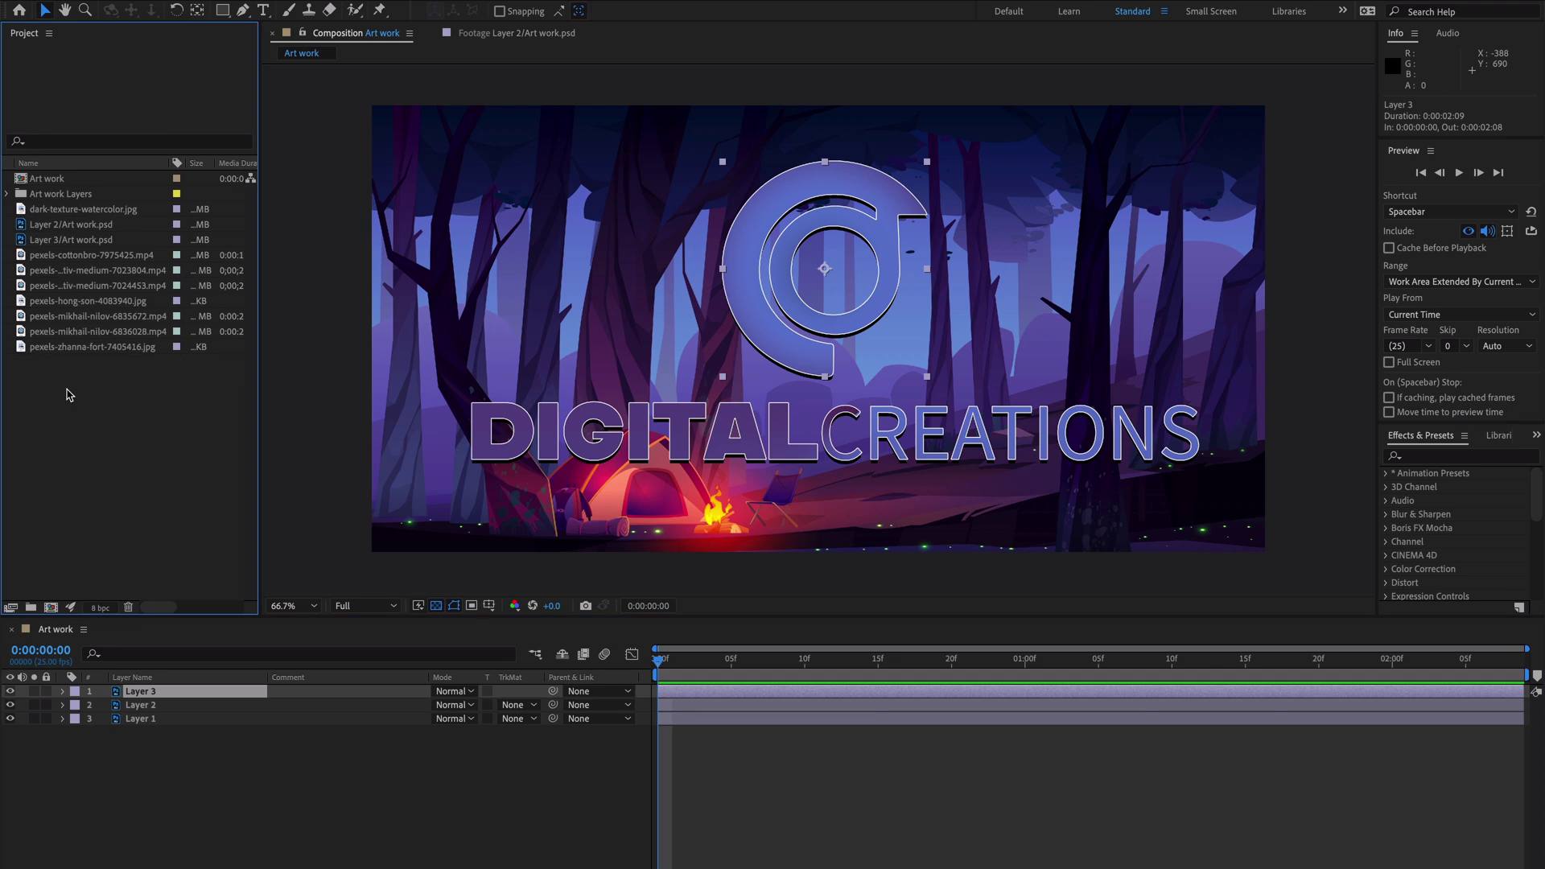